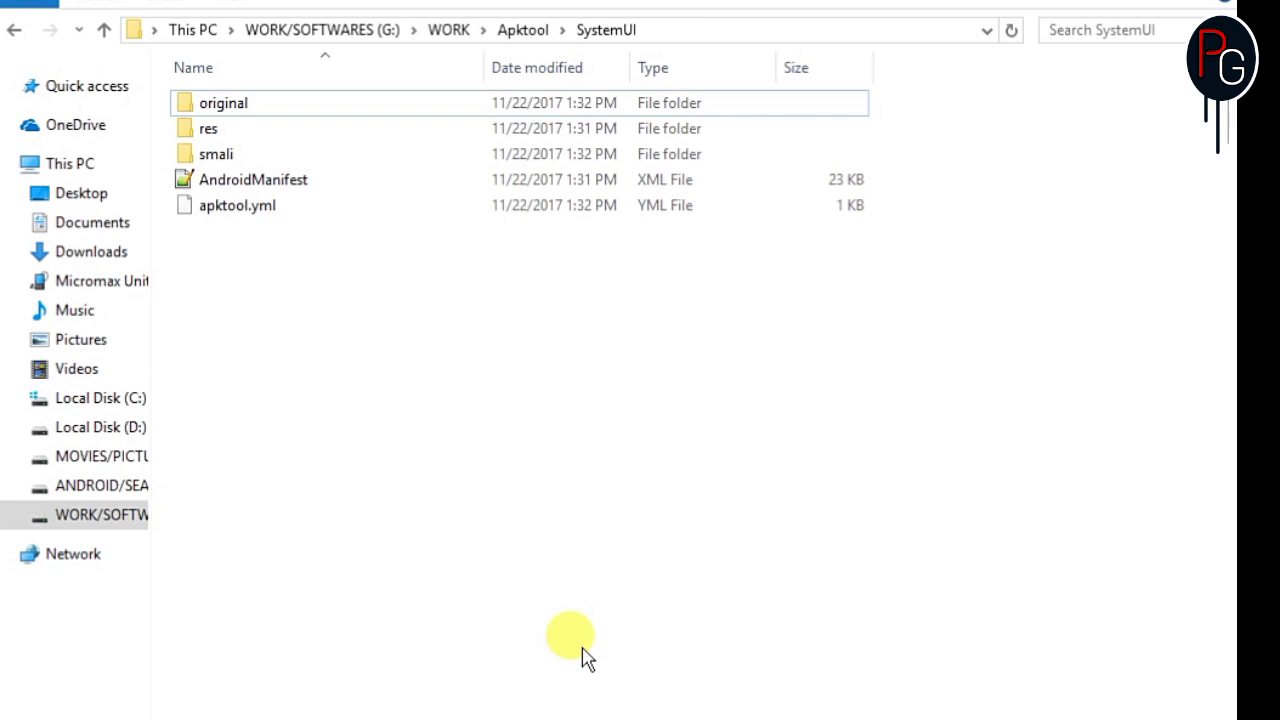
- Open SystemUI's res/drawable folder, briefly selecting all files and then clearing the selection
double_click(212, 128)
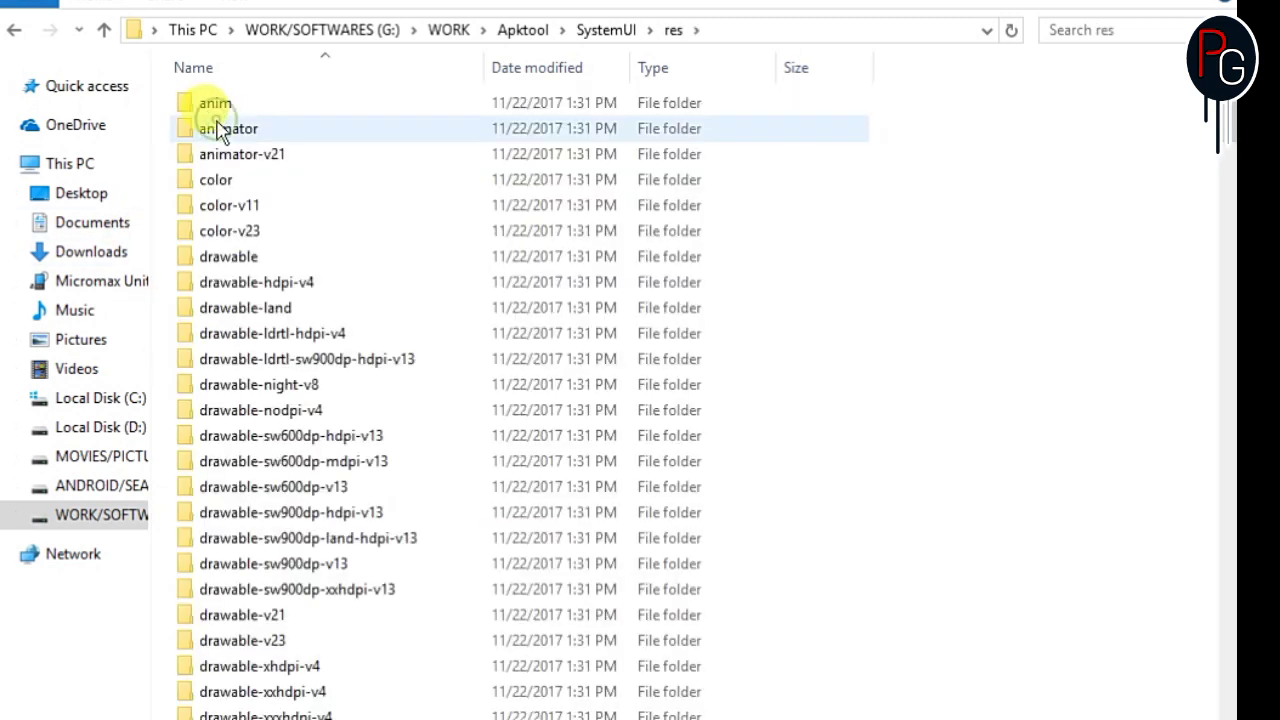
double_click(228, 256)
scroll(286, 385, down, 6)
key(ctrl+a)
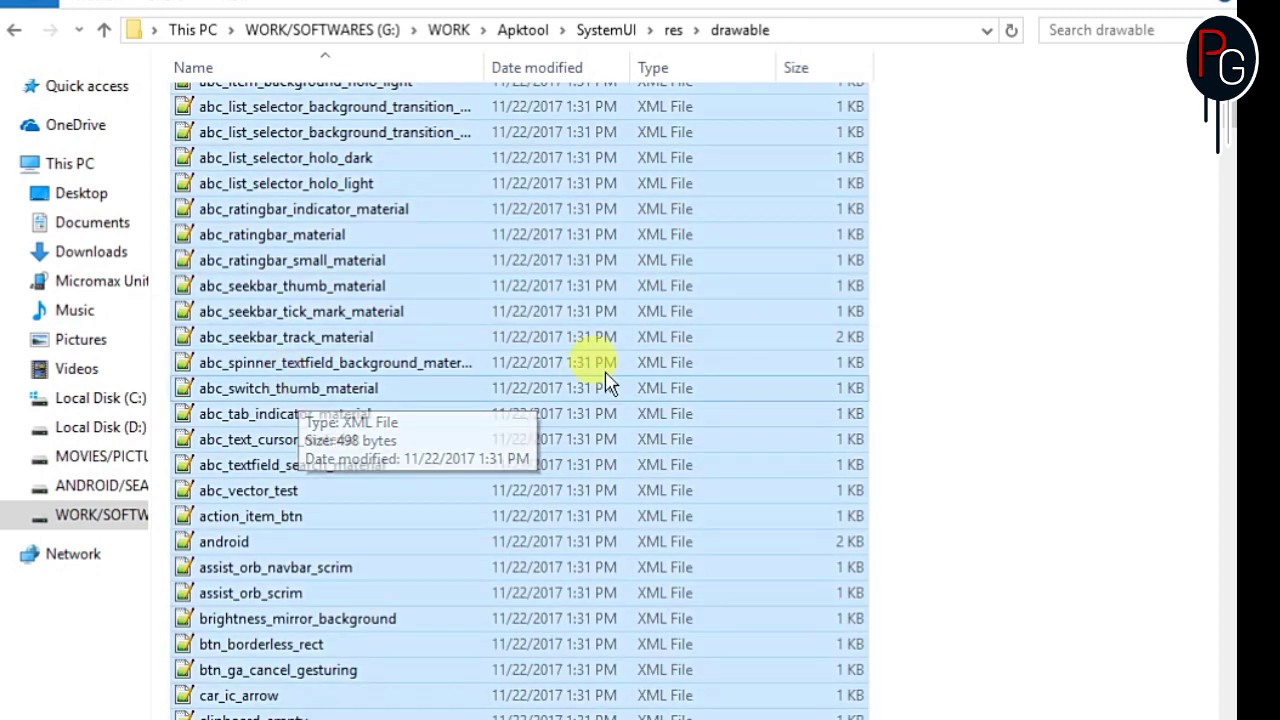
scroll(1035, 430, down, 5)
click(1035, 430)
- Scroll through the drawable folder to locate the ic_hotspot files
scroll(1035, 430, down, 7)
scroll(1035, 430, down, 8)
scroll(1035, 430, down, 7)
scroll(1035, 430, down, 6)
scroll(1035, 430, up, 5)
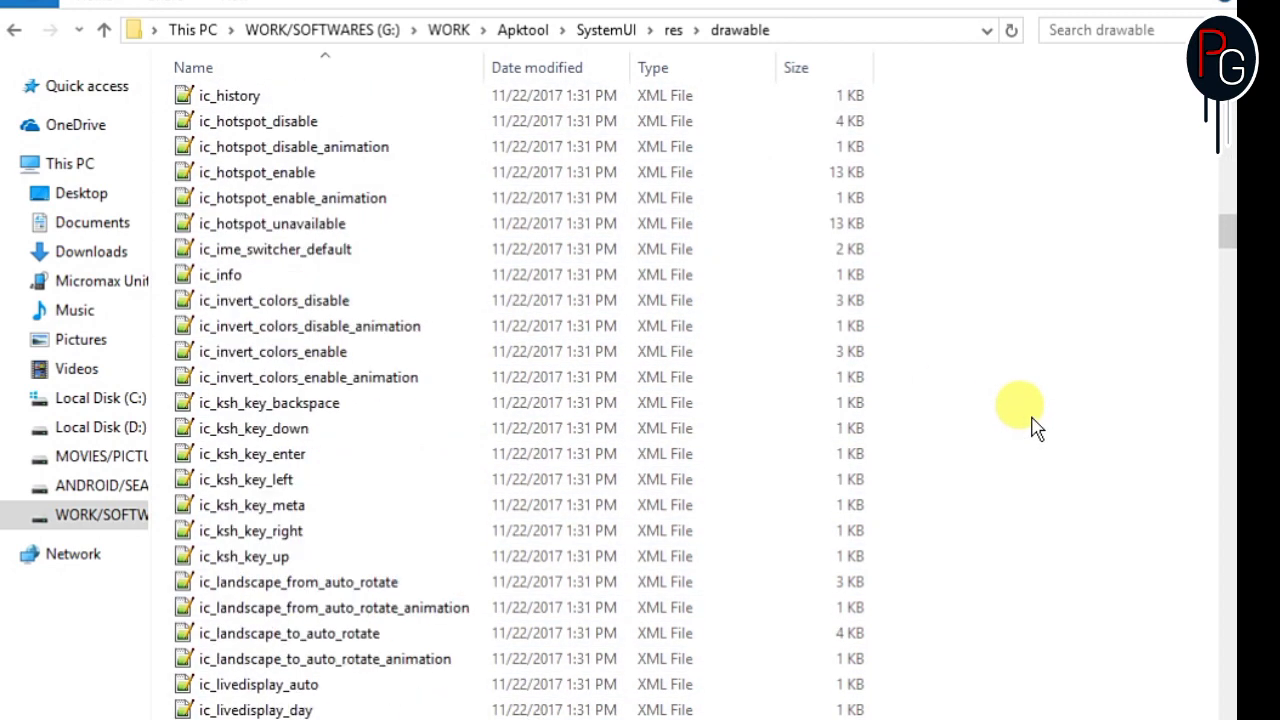
scroll(1035, 427, up, 1)
scroll(1035, 427, up, 10)
scroll(1035, 427, up, 10)
scroll(1035, 427, up, 5)
scroll(1035, 427, down, 8)
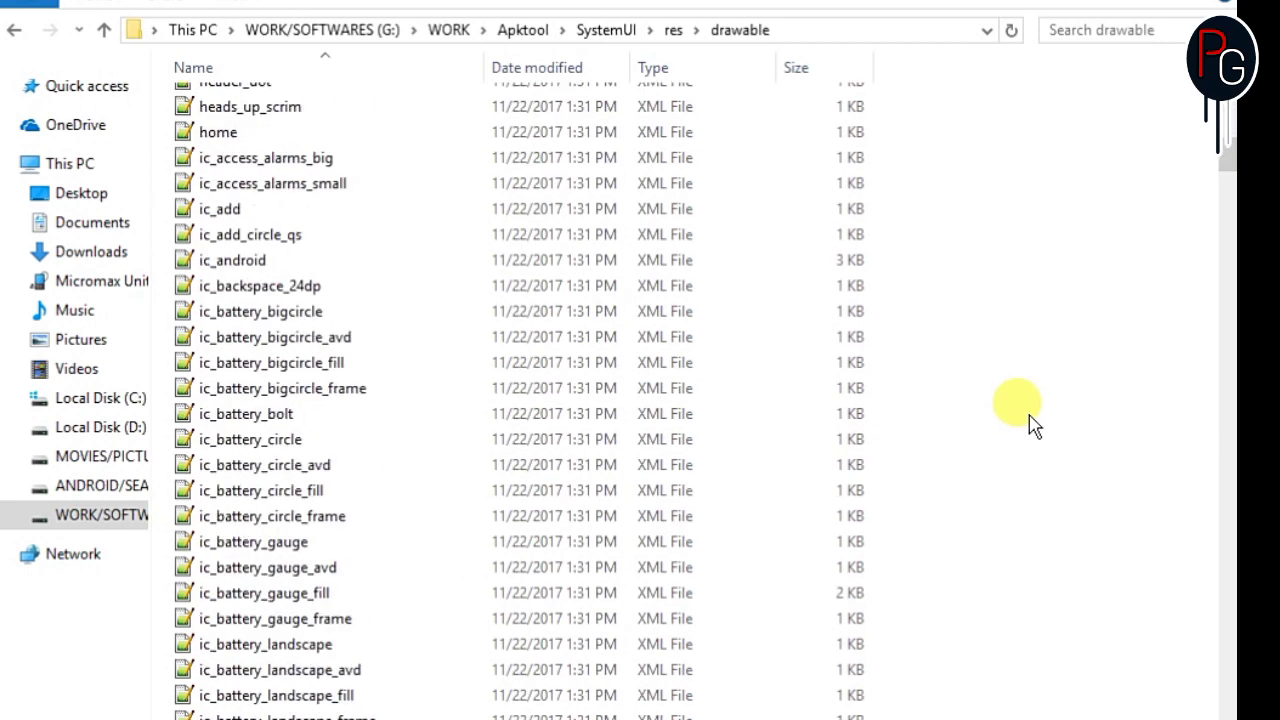
scroll(1035, 427, down, 6)
scroll(1035, 427, down, 5)
scroll(1035, 427, down, 8)
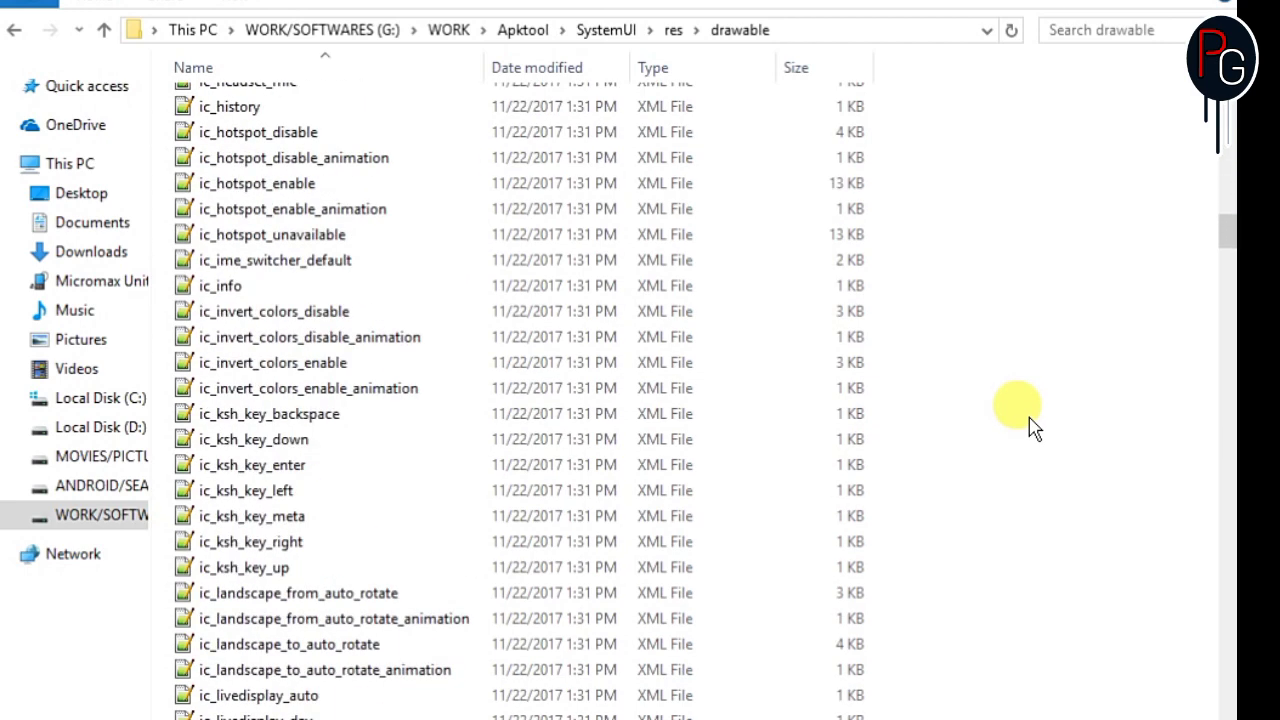
scroll(1035, 427, up, 4)
scroll(1035, 427, up, 3)
scroll(1035, 427, up, 5)
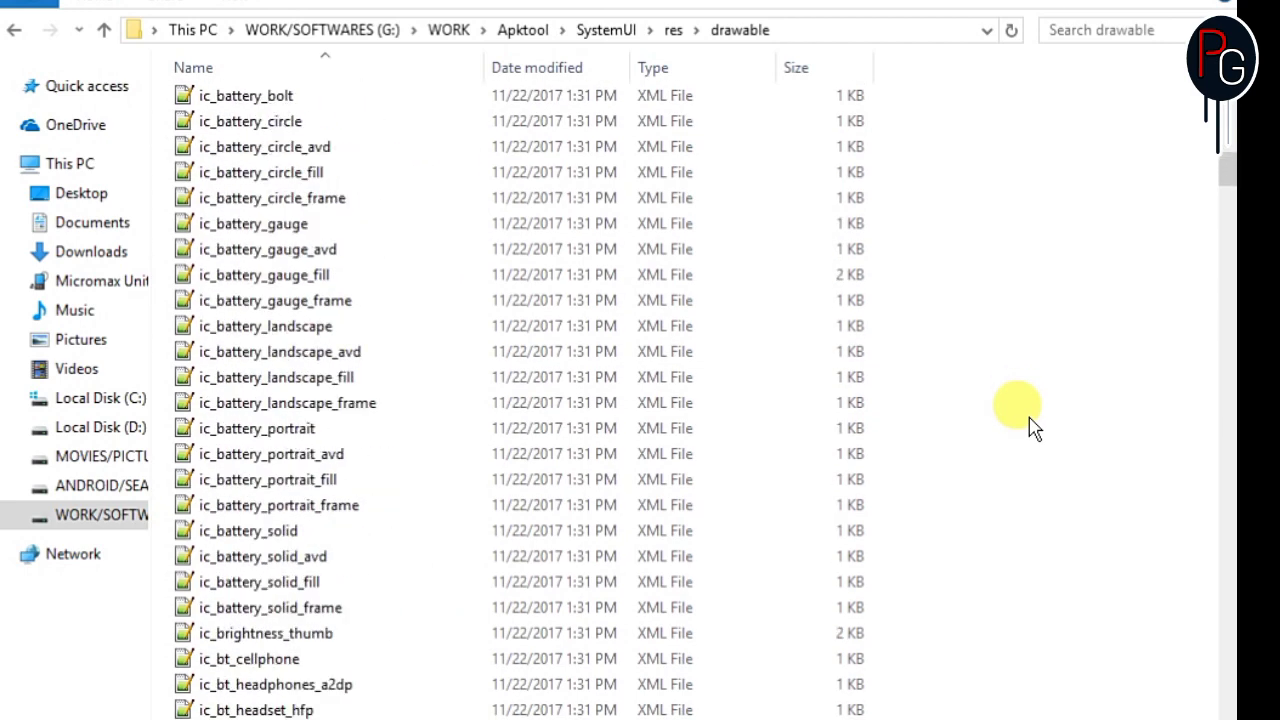
scroll(1035, 427, up, 4)
scroll(1035, 427, down, 6)
scroll(1035, 427, down, 1)
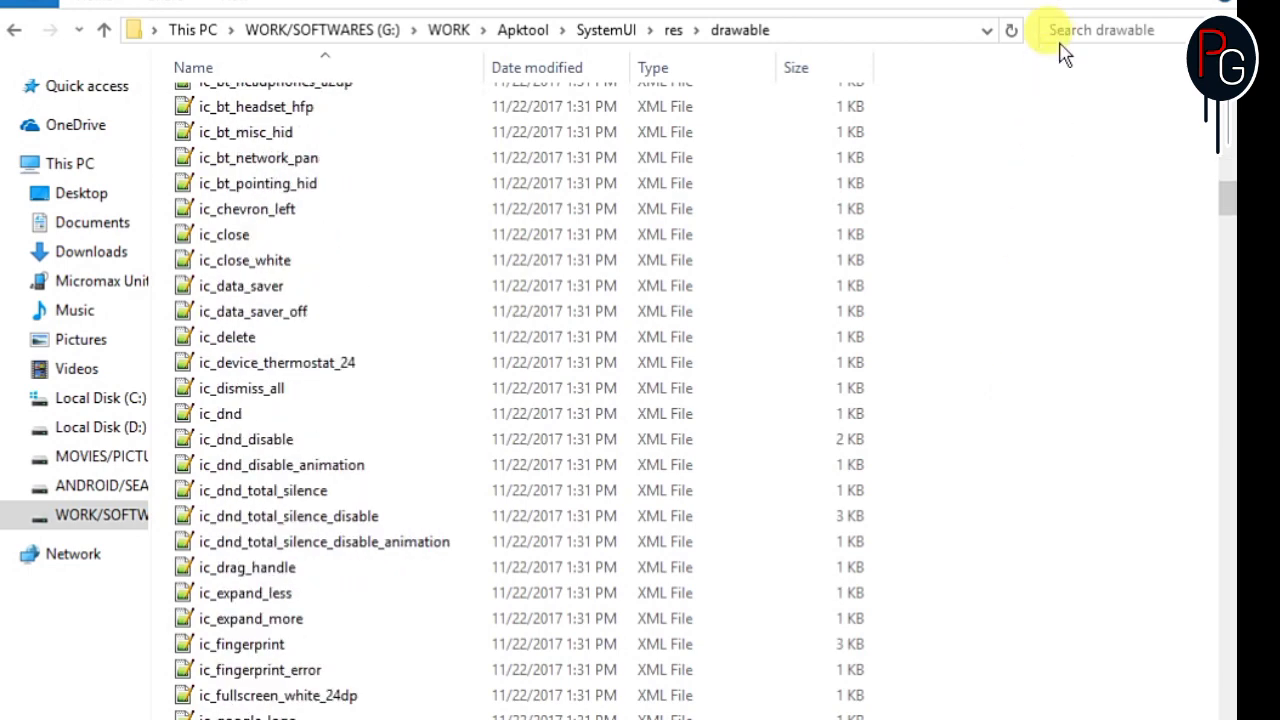
scroll(214, 480, up, 3)
scroll(228, 490, up, 8)
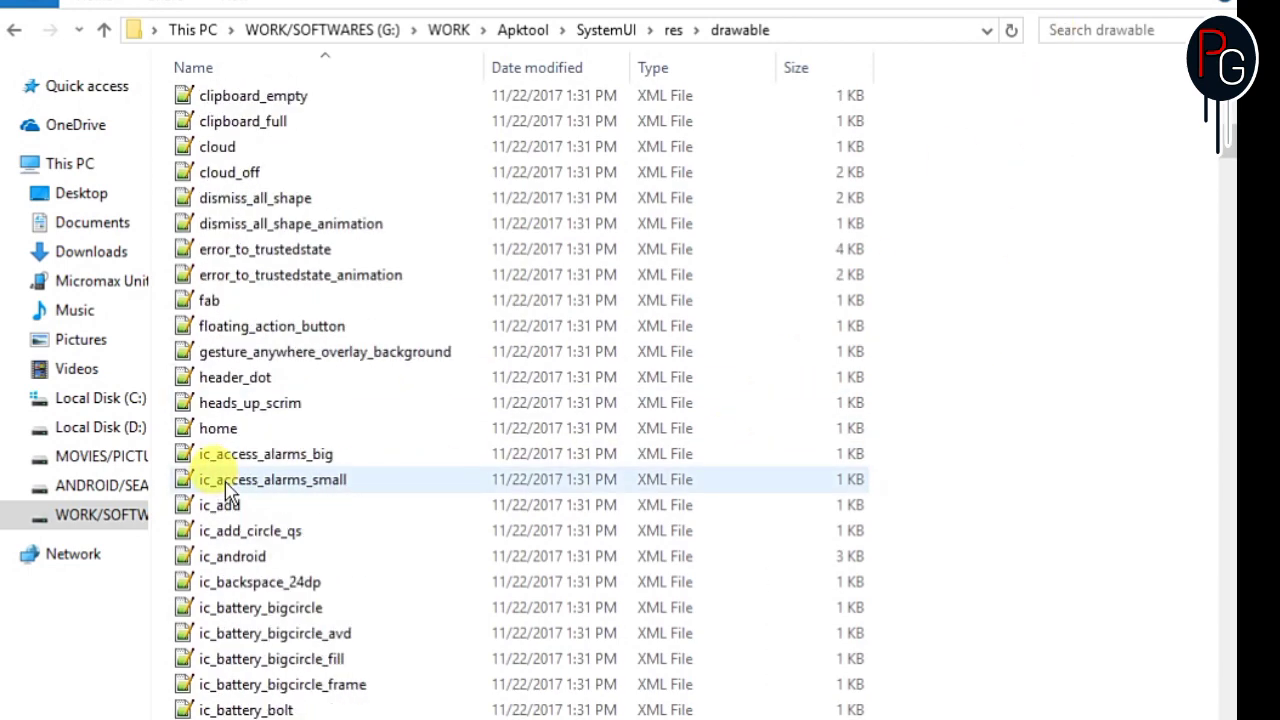
scroll(228, 490, down, 1)
scroll(228, 490, down, 6)
scroll(228, 490, down, 10)
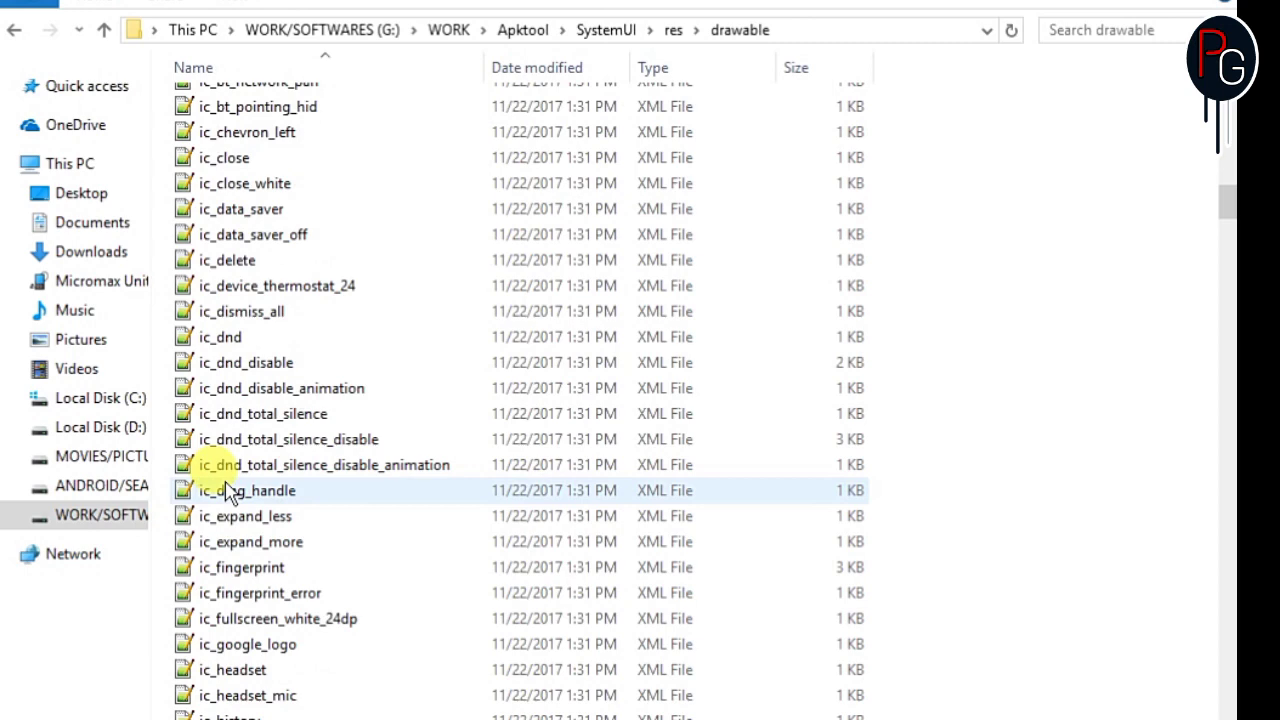
scroll(228, 490, down, 6)
- Select ic_hotspot_enable, ic_hotspot_enable_animation and ic_hotspot_disable_animation together
click(262, 337)
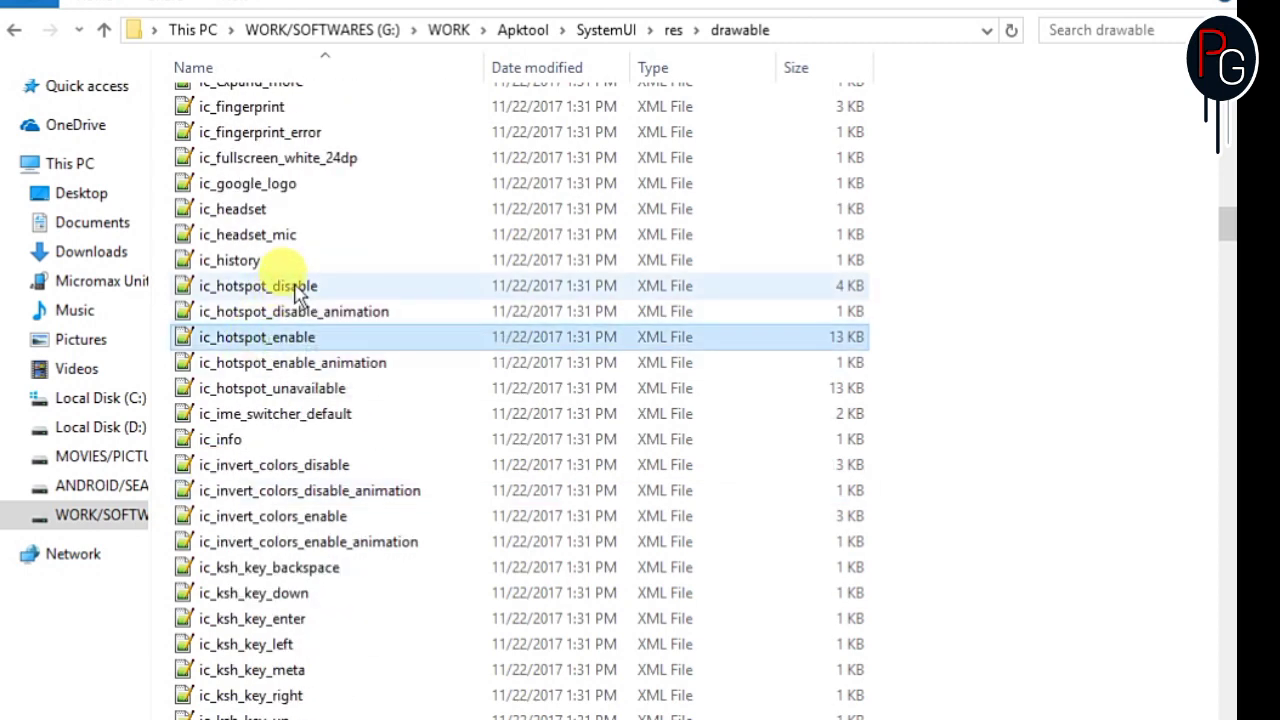
click(288, 286)
click(300, 313)
click(296, 364)
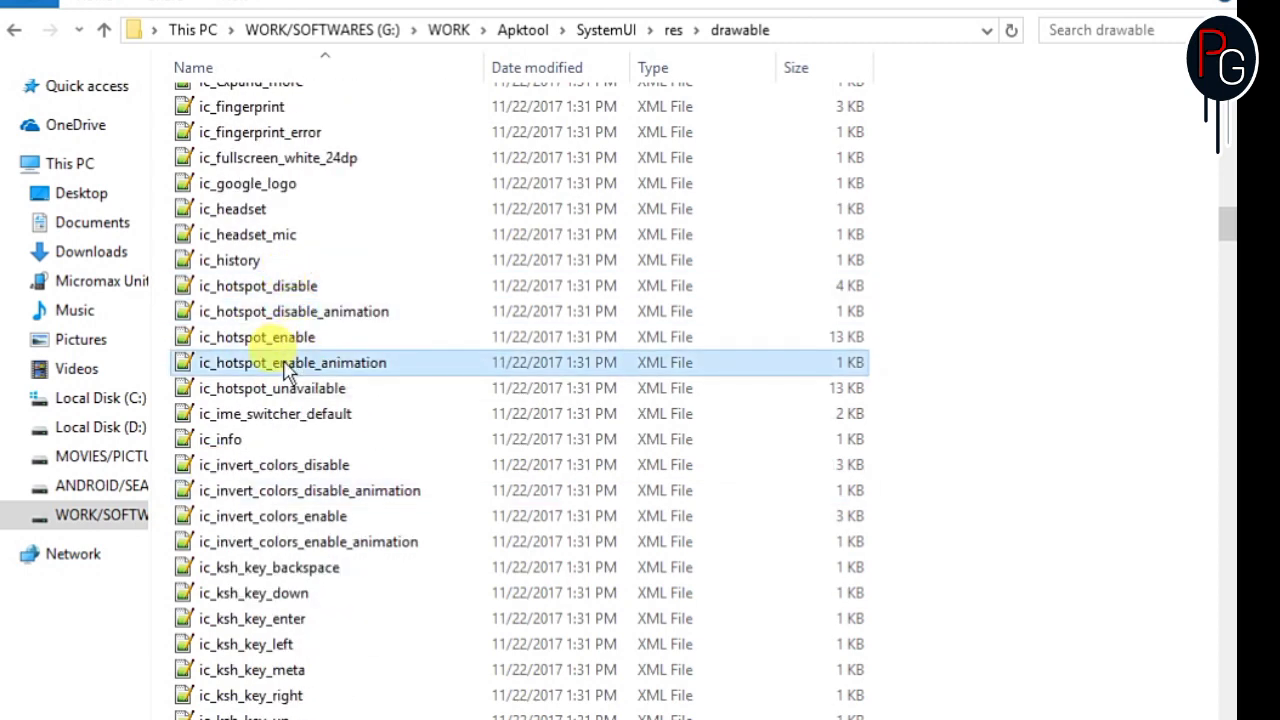
ctrl+click(258, 337)
ctrl+click(268, 311)
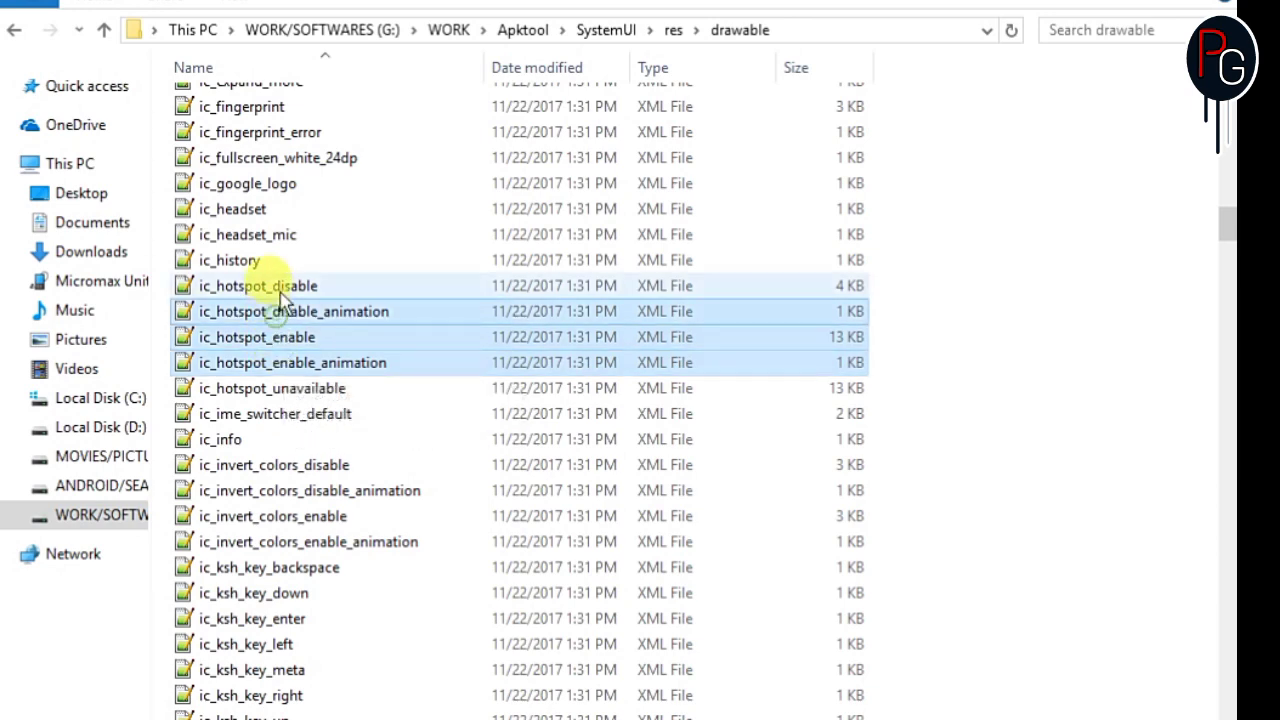
- Add ic_hotspot_disable and open all four hotspot XML files with Notepad++
ctrl+click(260, 286)
right_click(287, 324)
click(335, 390)
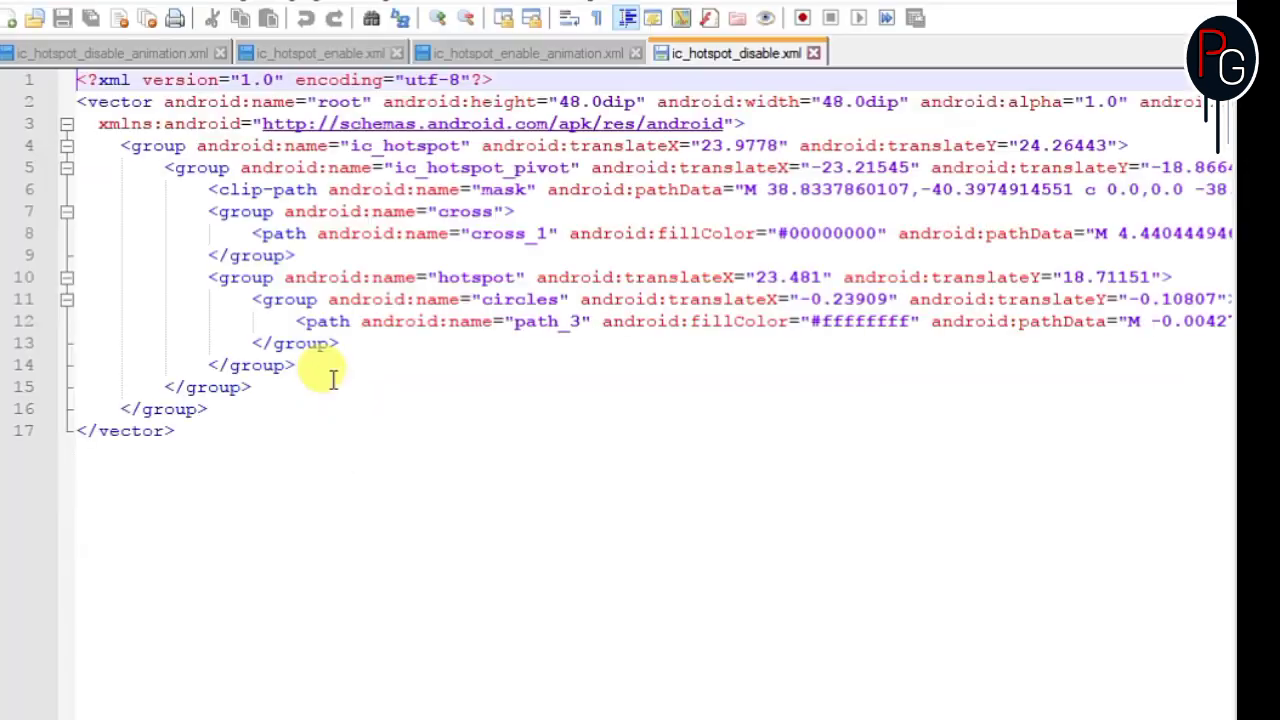
- Review each hotspot file's tab, then select lines 2–17 of ic_hotspot_enable.xml
click(130, 55)
click(300, 53)
click(452, 53)
click(715, 53)
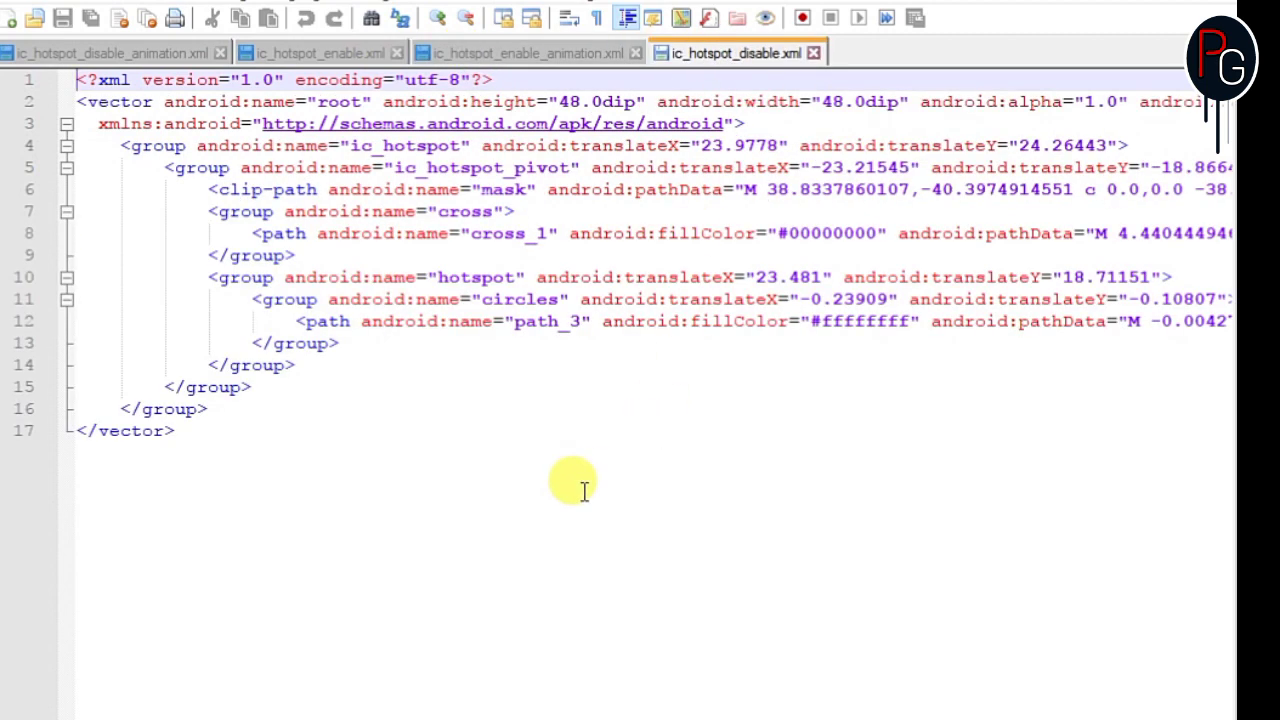
click(118, 53)
click(300, 53)
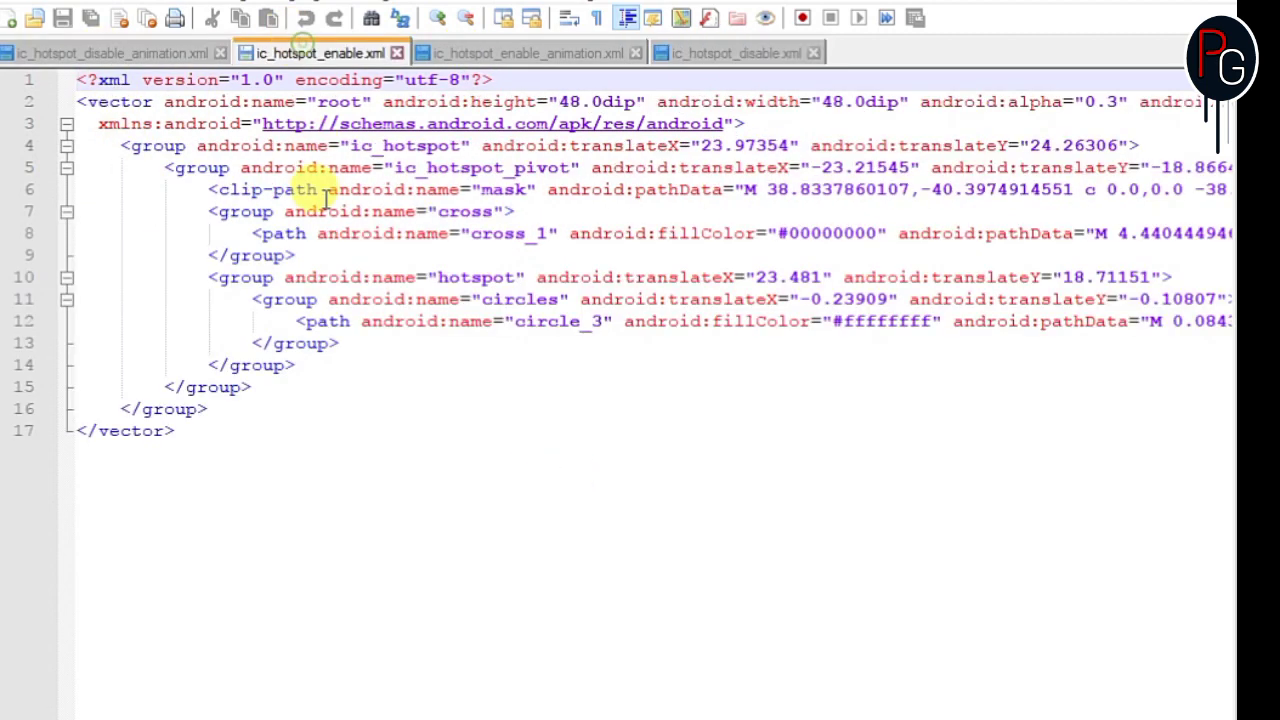
mouse_move(82, 101)
mouse_down()
mouse_move(322, 340)
mouse_move(337, 451)
mouse_up()
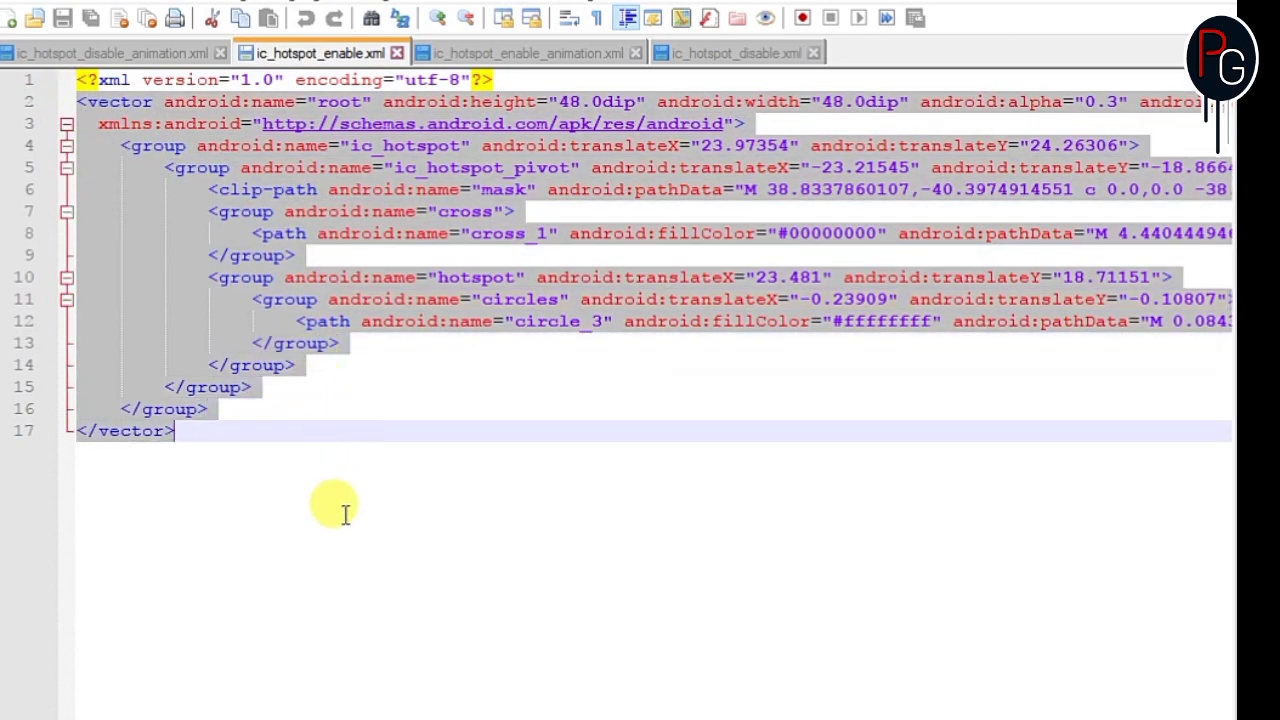
click(345, 552)
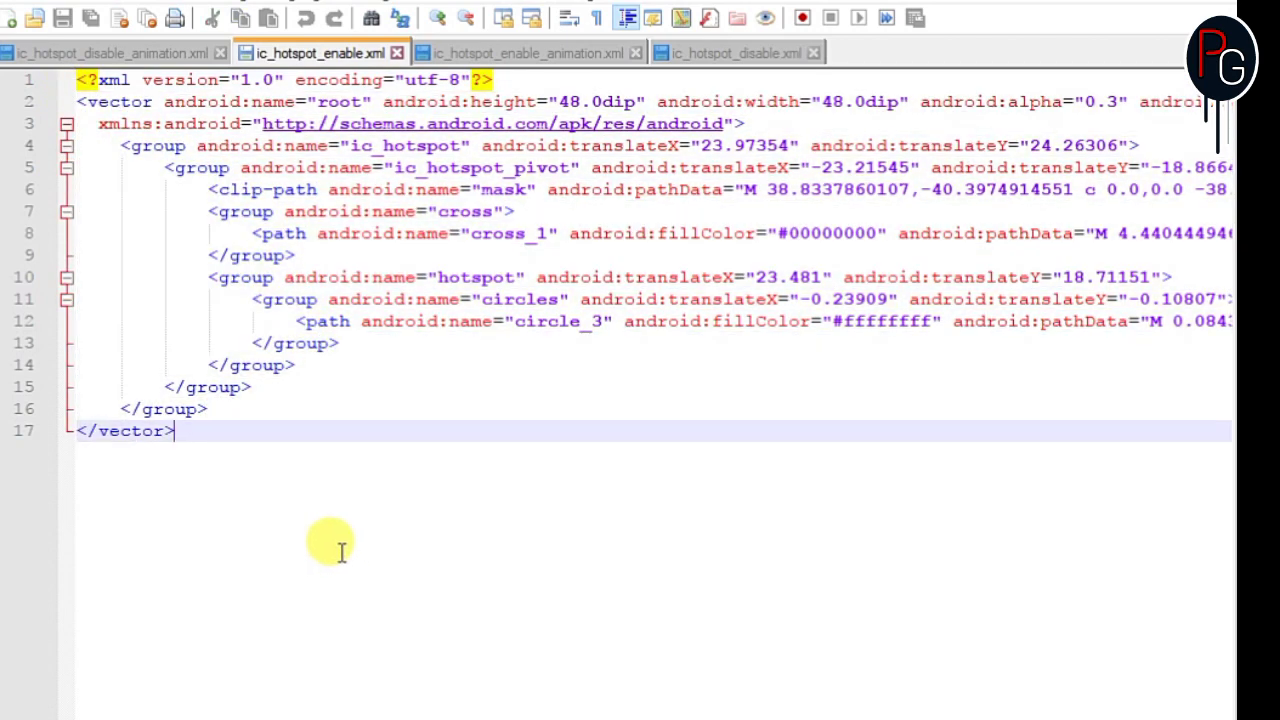
- Select all of ic_hotspot_enable.xml, then search Google for INKSCAPE and open the 0.92.2 release page
key(ctrl+a)
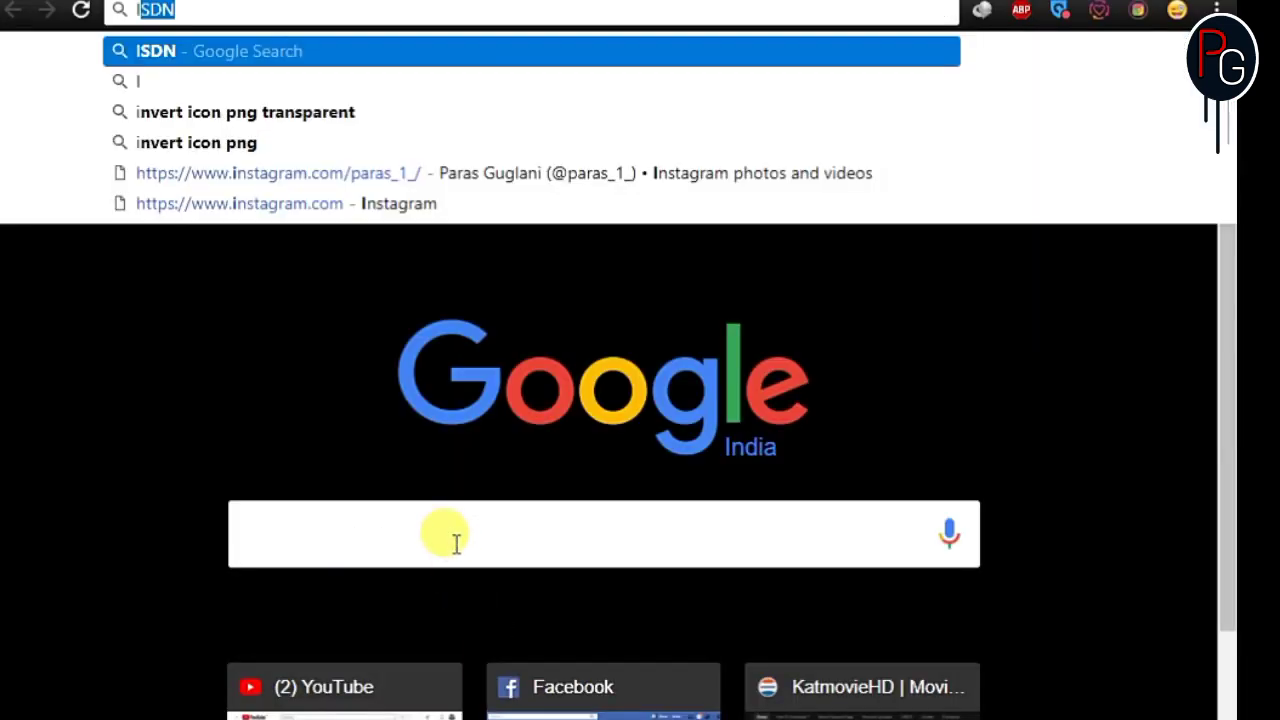
text(NKSCAPE)
key(Return)
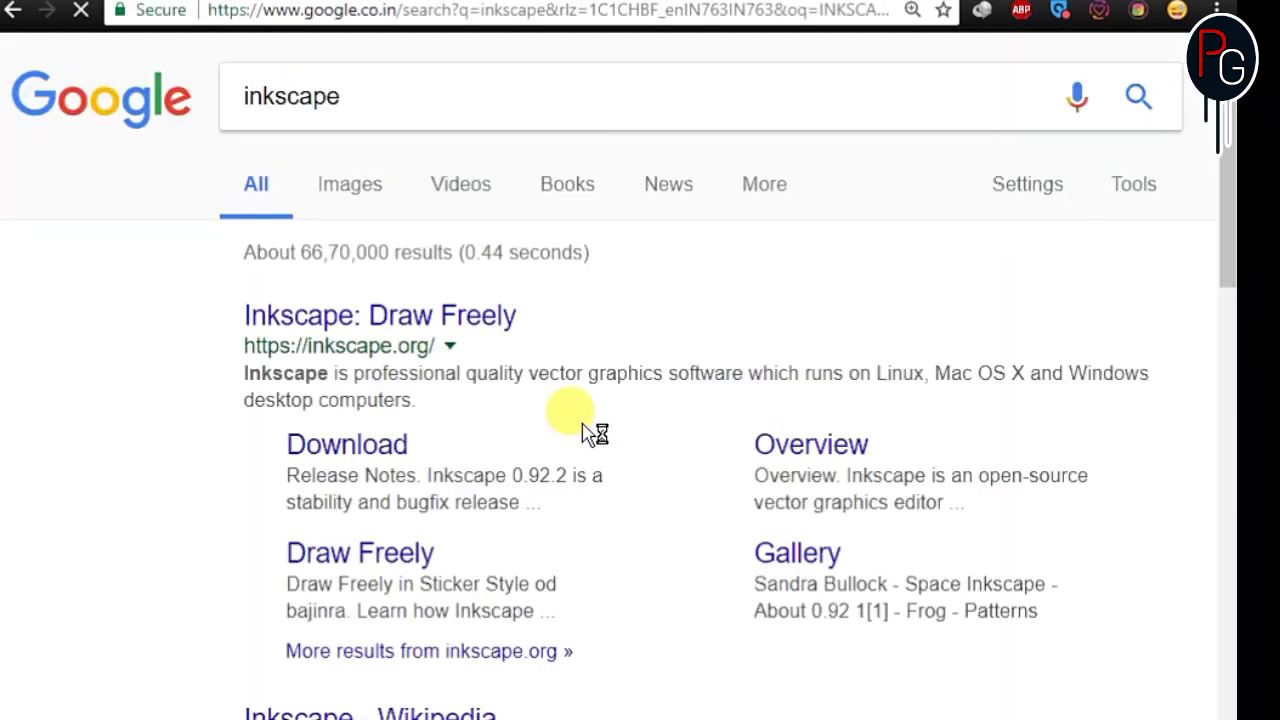
click(345, 452)
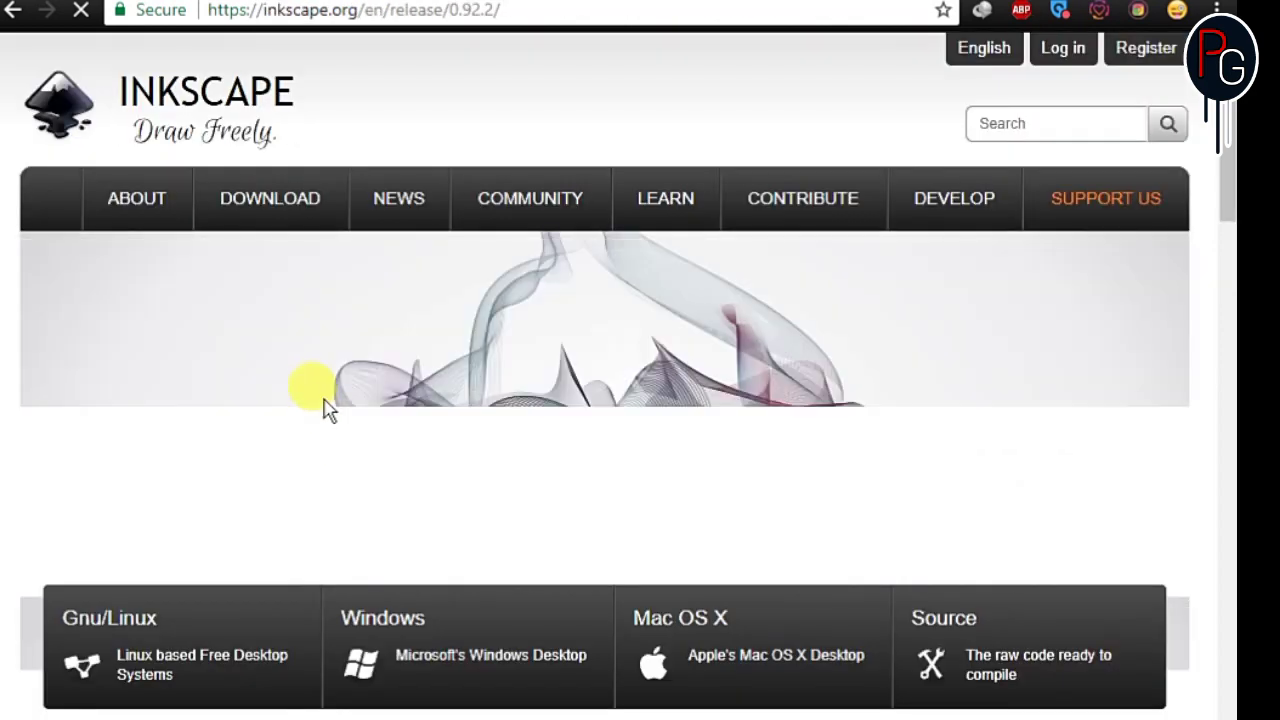
scroll(623, 323, down, 3)
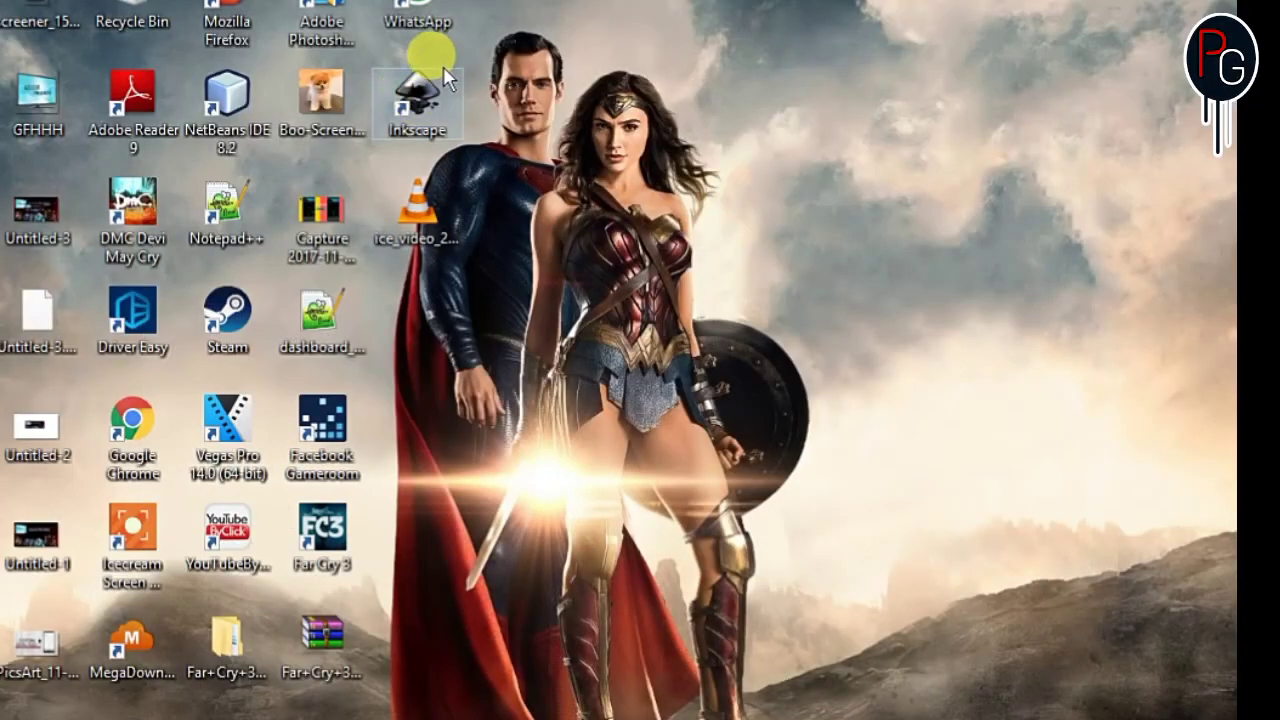
- Launch Inkscape from the desktop shortcut and open wifi-hotspot.svg
double_click(425, 88)
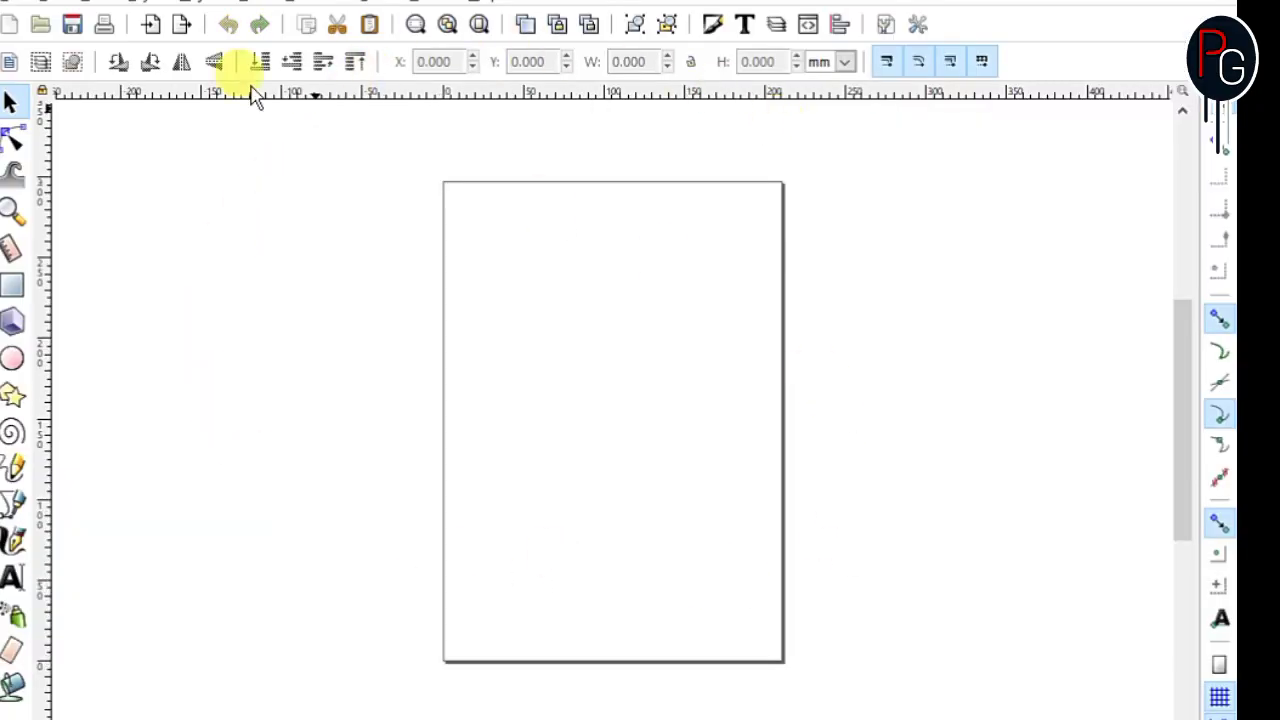
click(11, 4)
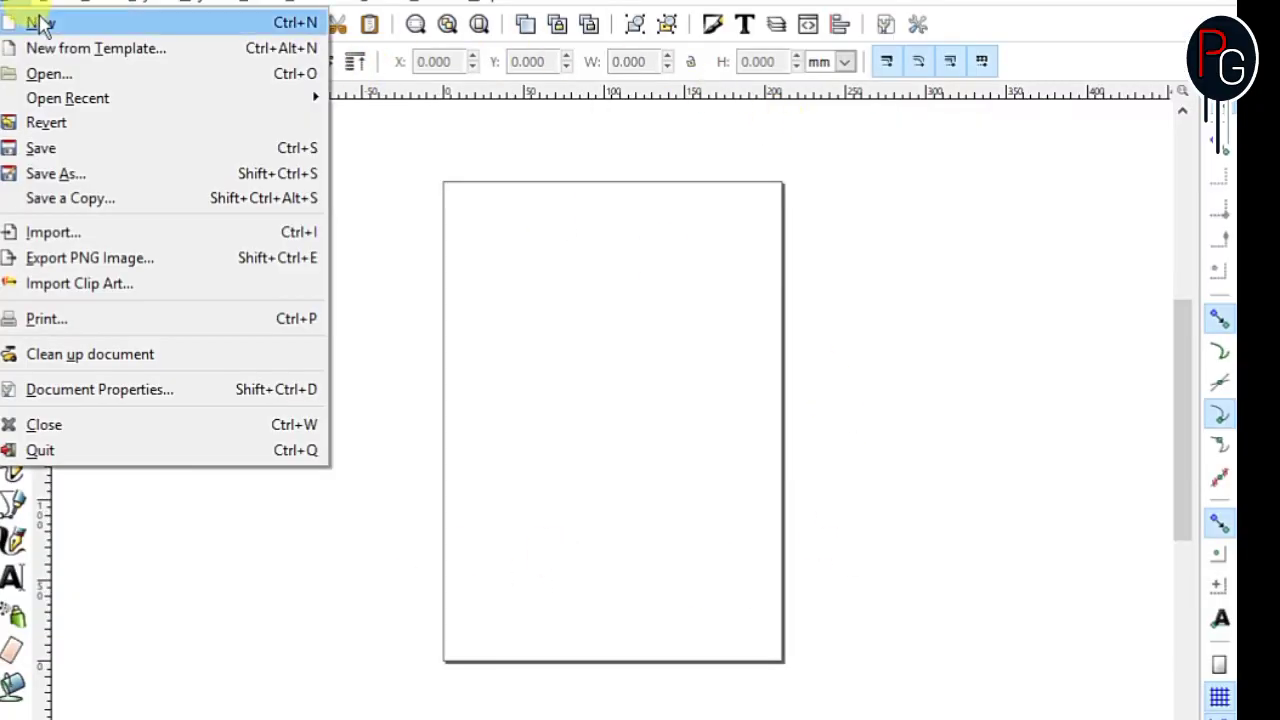
click(70, 75)
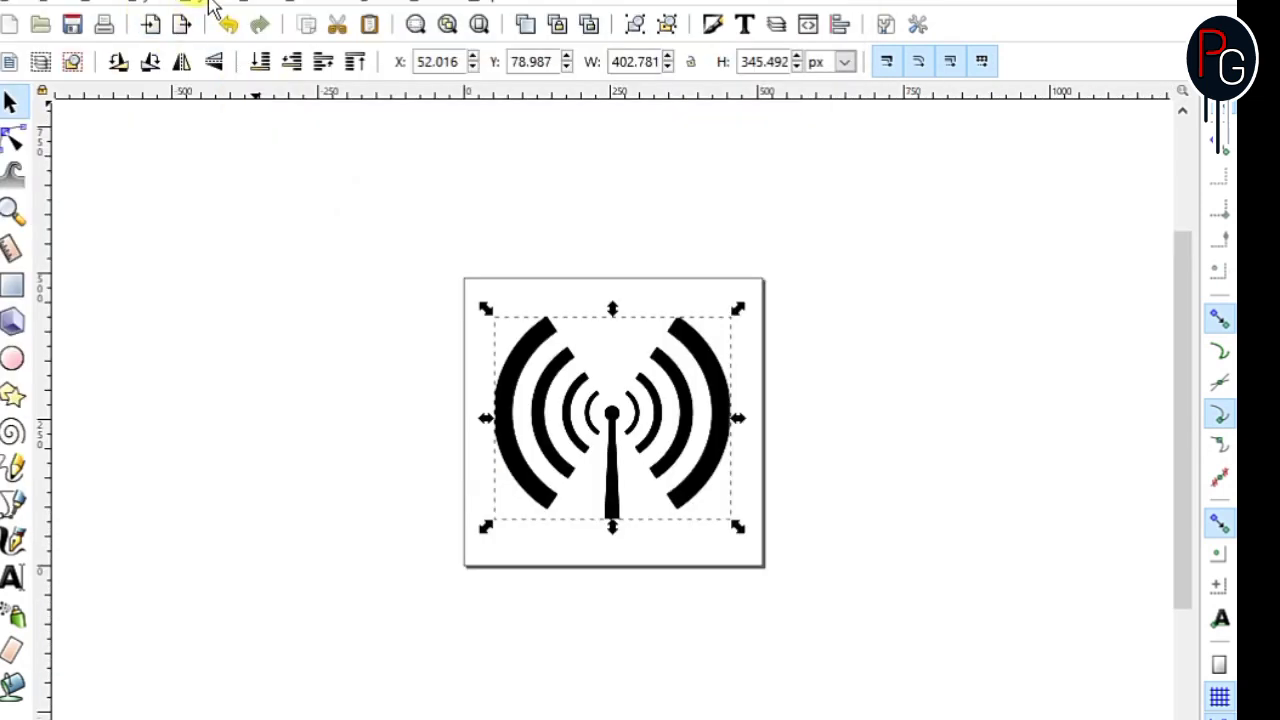
click(212, 4)
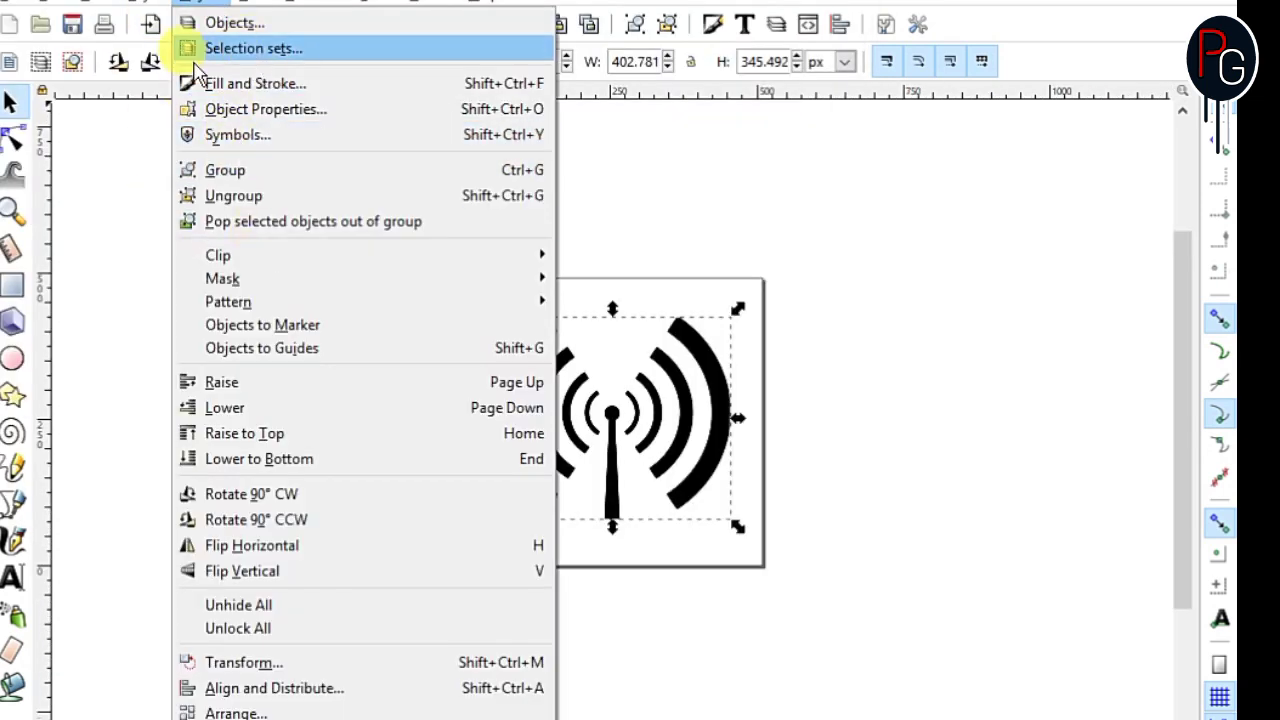
click(105, 200)
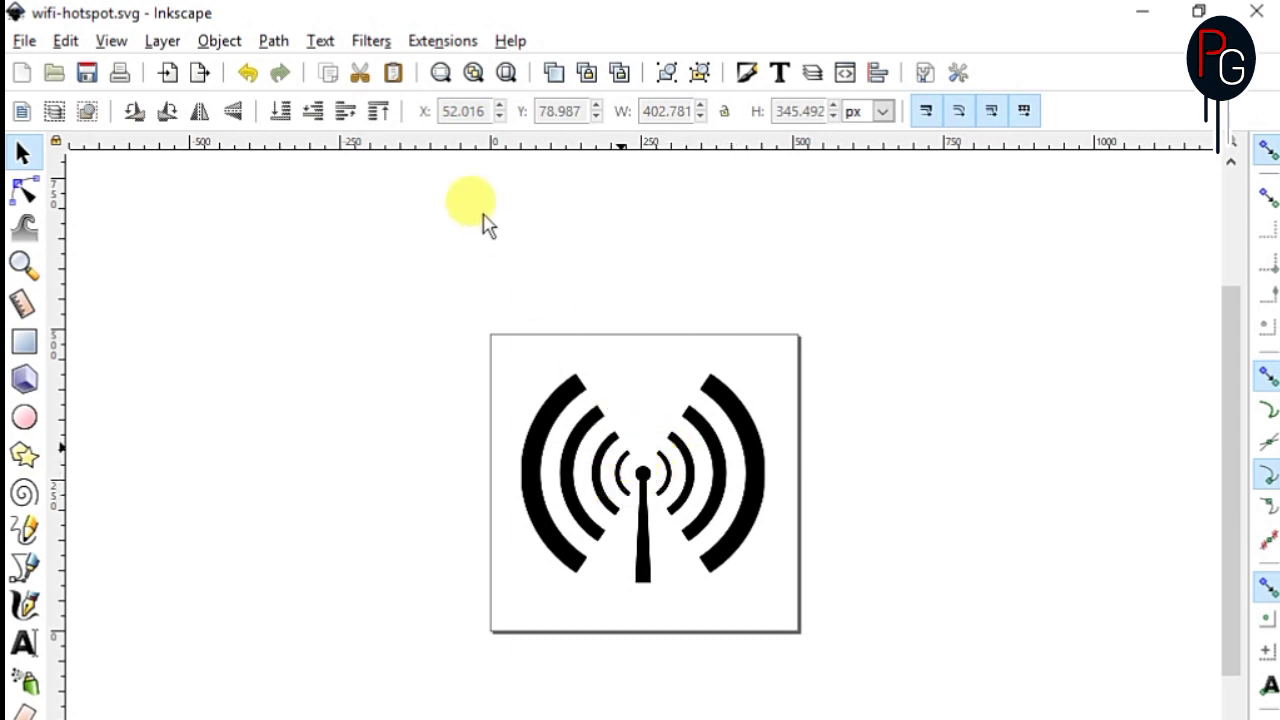
- Open Path > Trace Bitmap, review its Options and Credits tabs, close it and nudge the image right
click(273, 41)
click(296, 94)
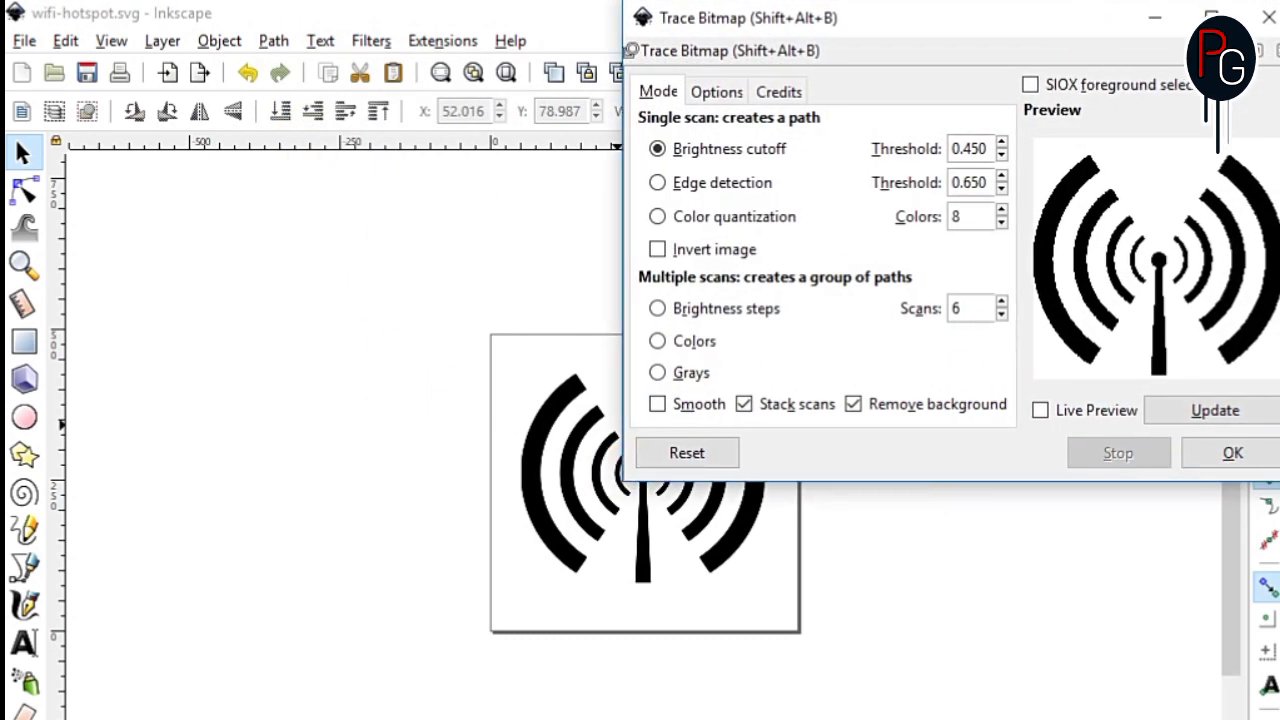
drag(1051, 17, 590, 207)
click(265, 282)
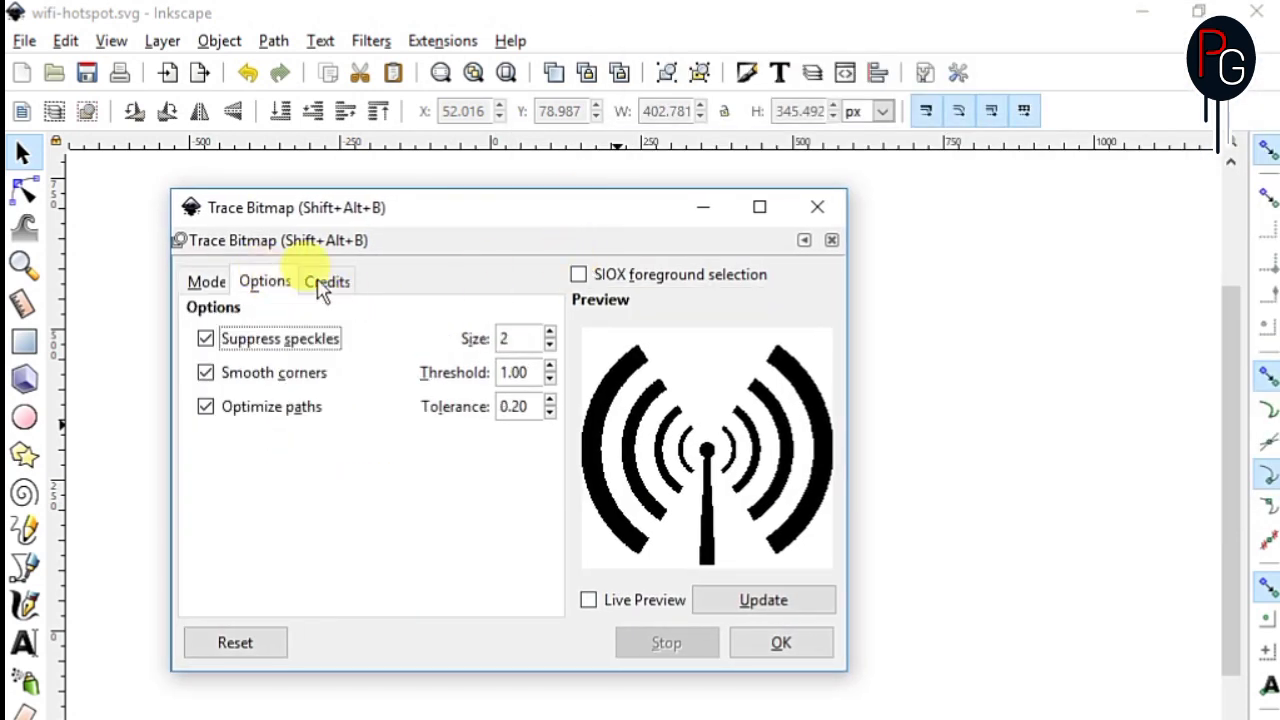
click(327, 282)
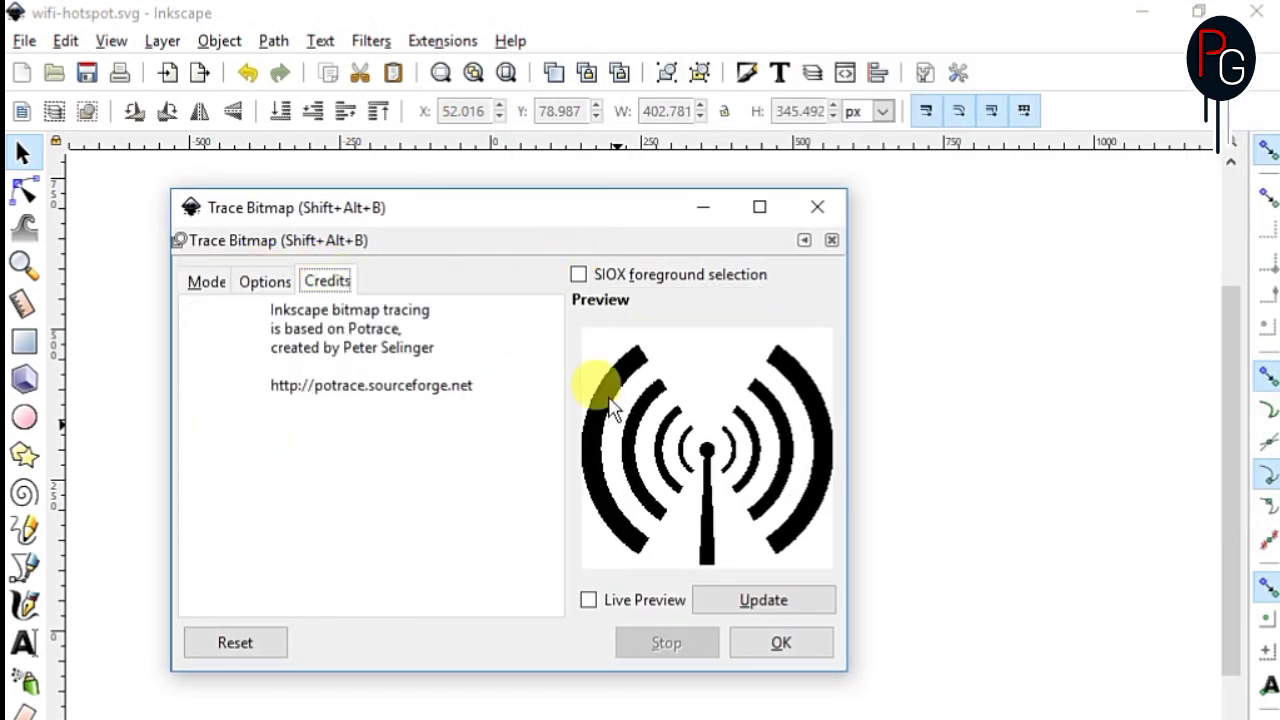
click(817, 207)
mouse_move(645, 457)
mouse_down()
mouse_move(668, 488)
mouse_move(1007, 488)
mouse_up()
key(Escape)
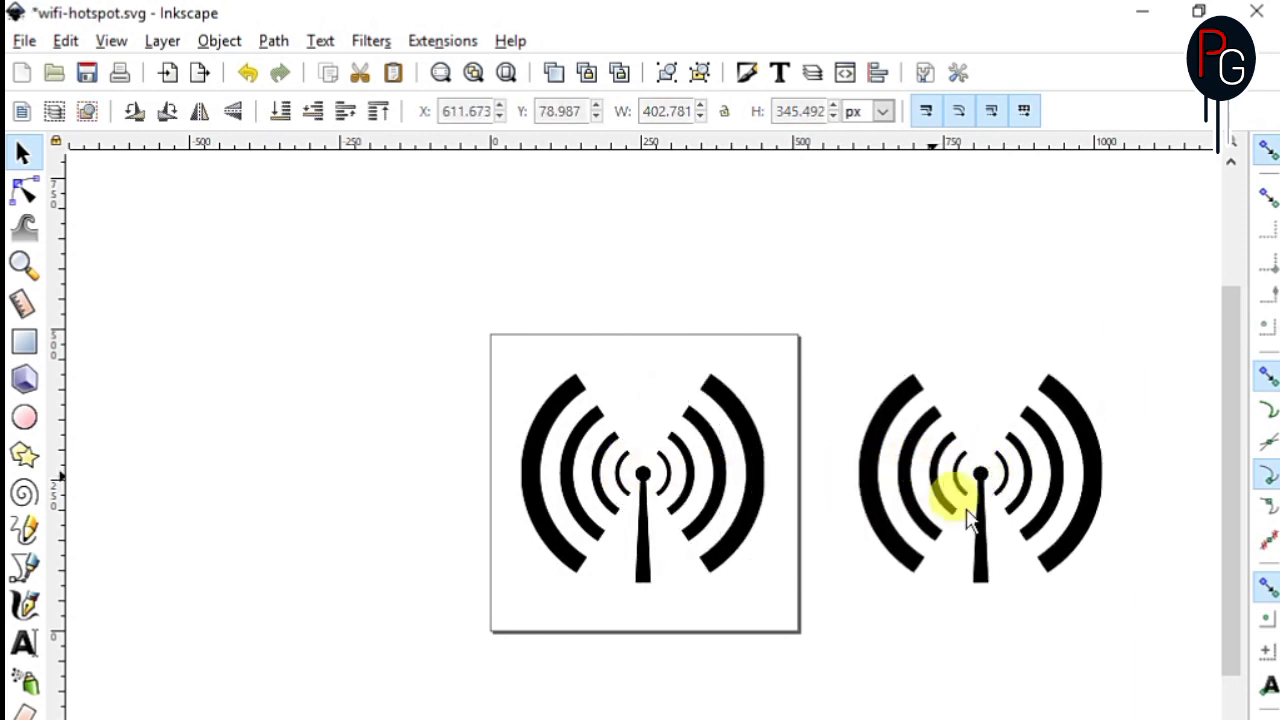
- Drag the original wifi bitmap off the page and delete it
right_click(897, 475)
click(648, 478)
right_click(648, 478)
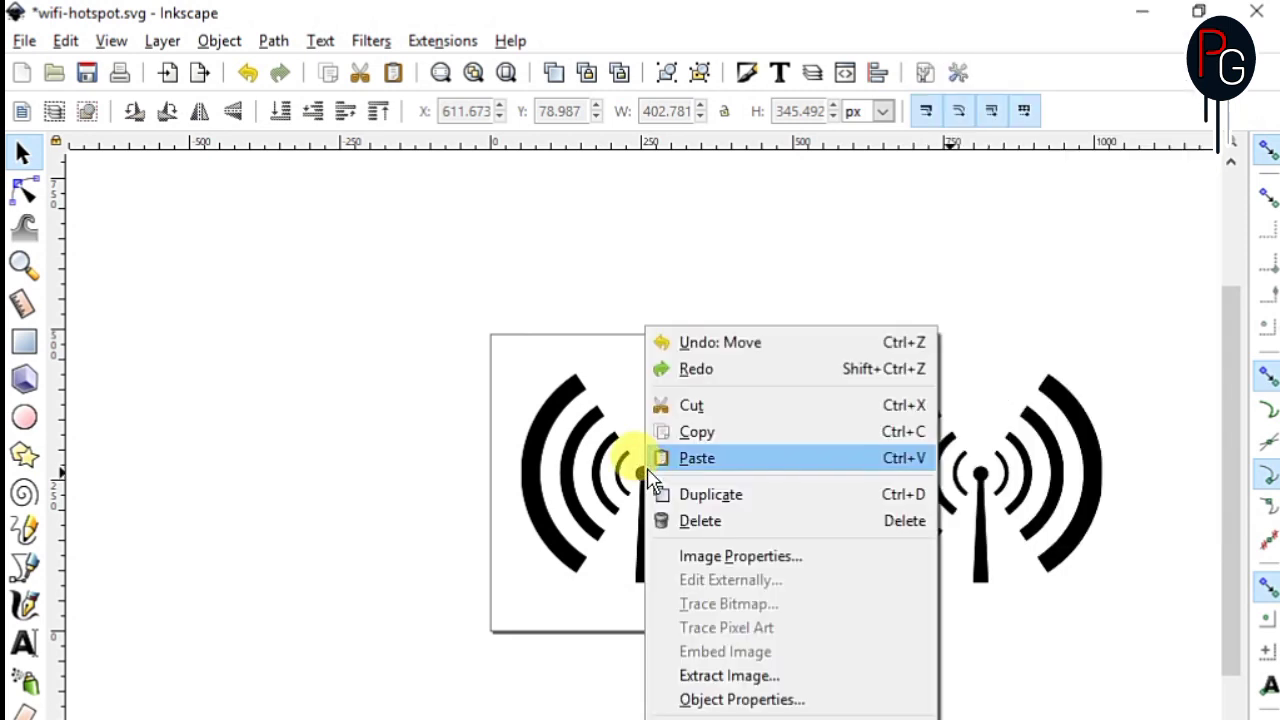
key(Escape)
drag(678, 455, 358, 452)
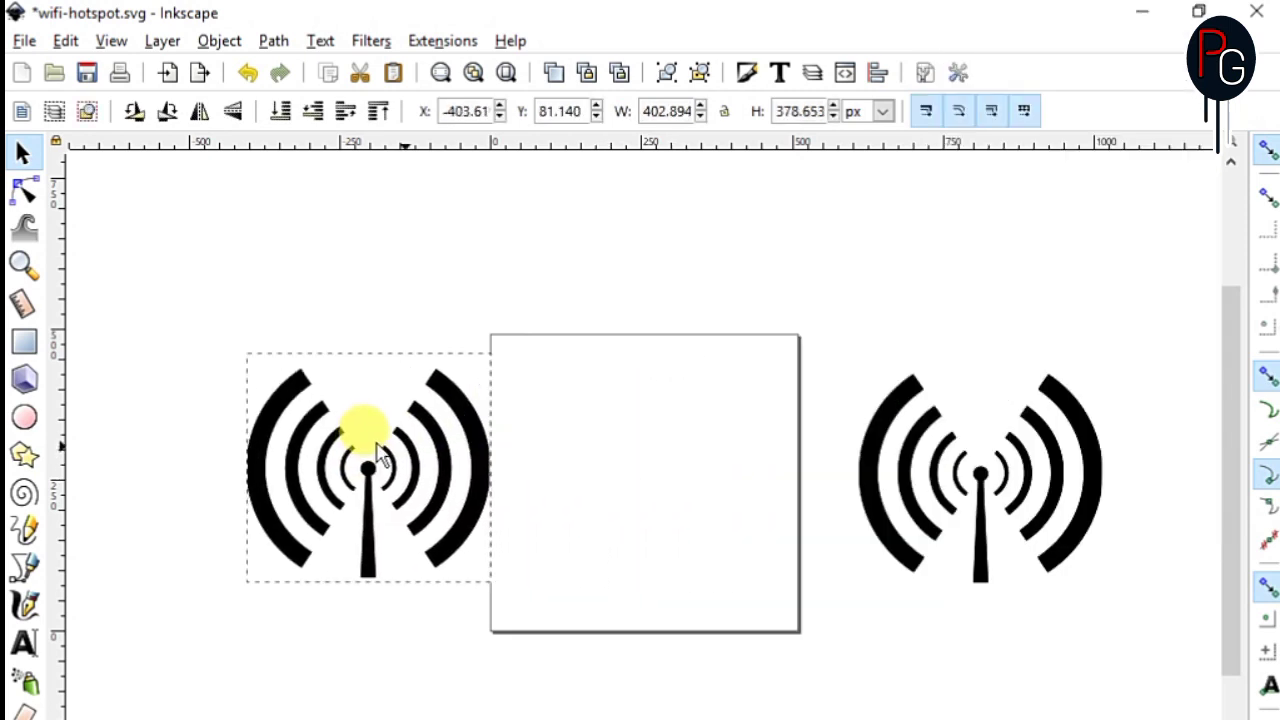
key(Delete)
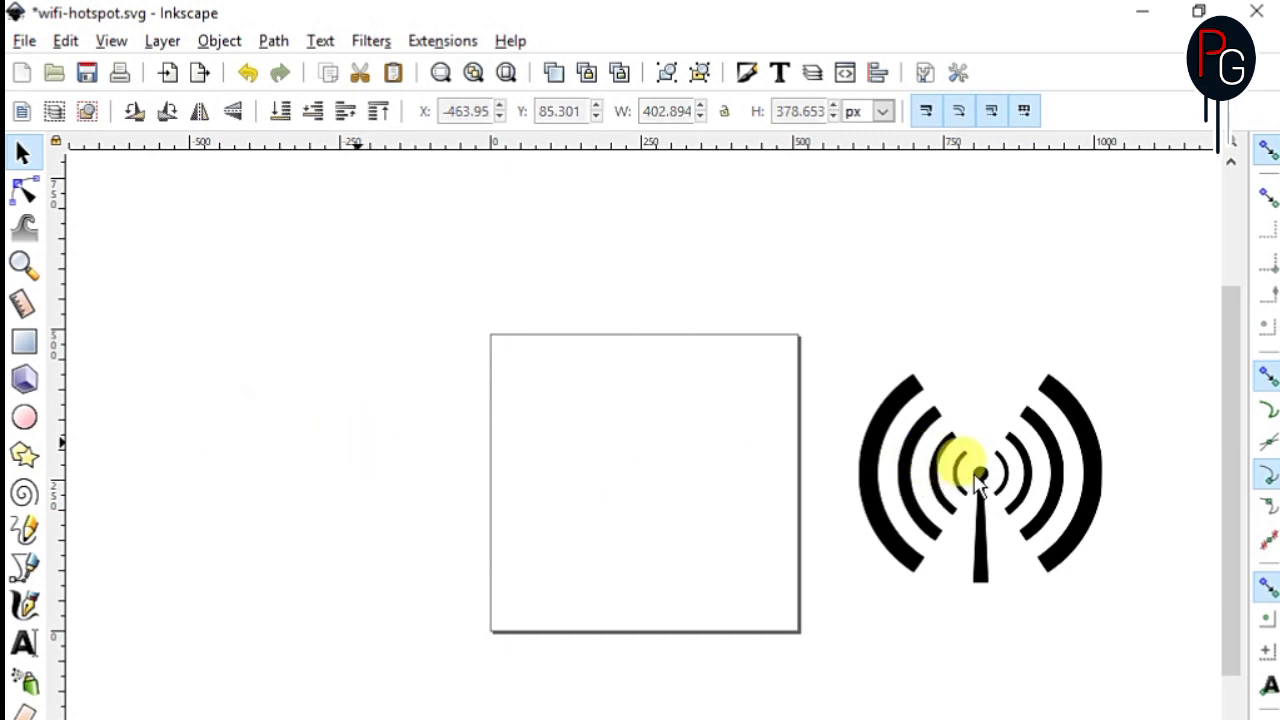
- Select the traced wifi icon through its right-click Select This option
right_click(940, 462)
key(Escape)
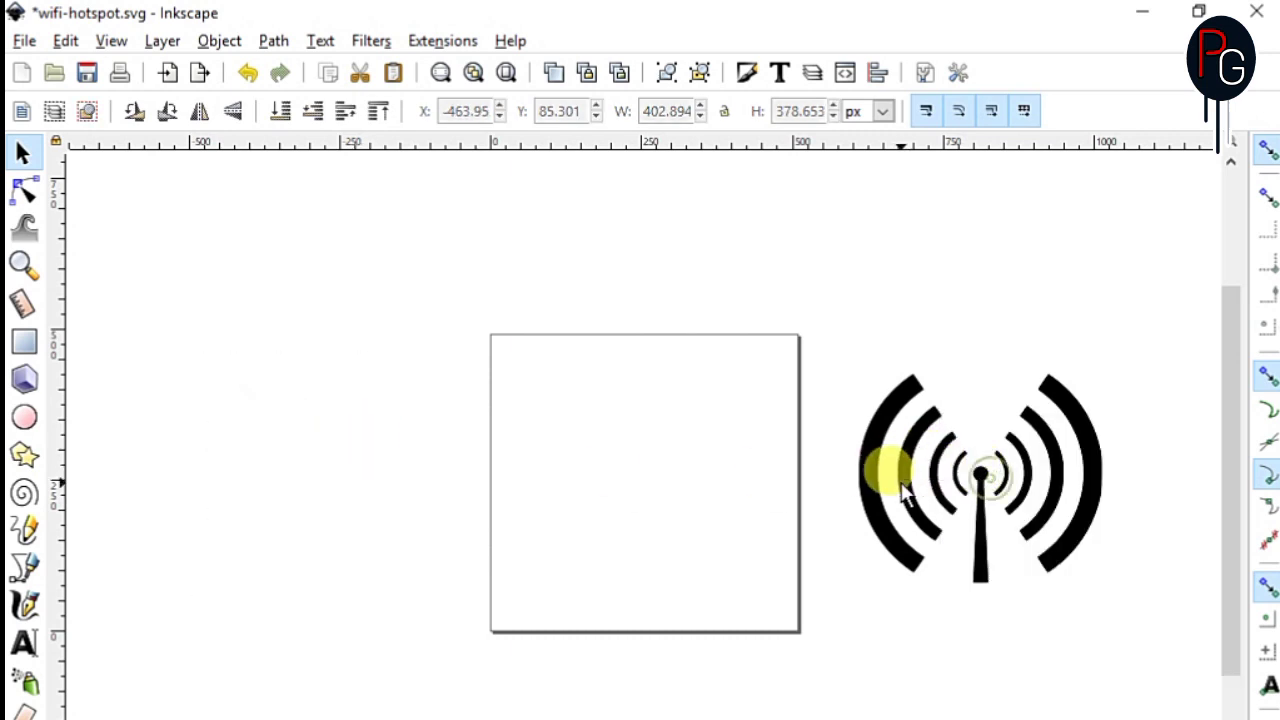
right_click(908, 488)
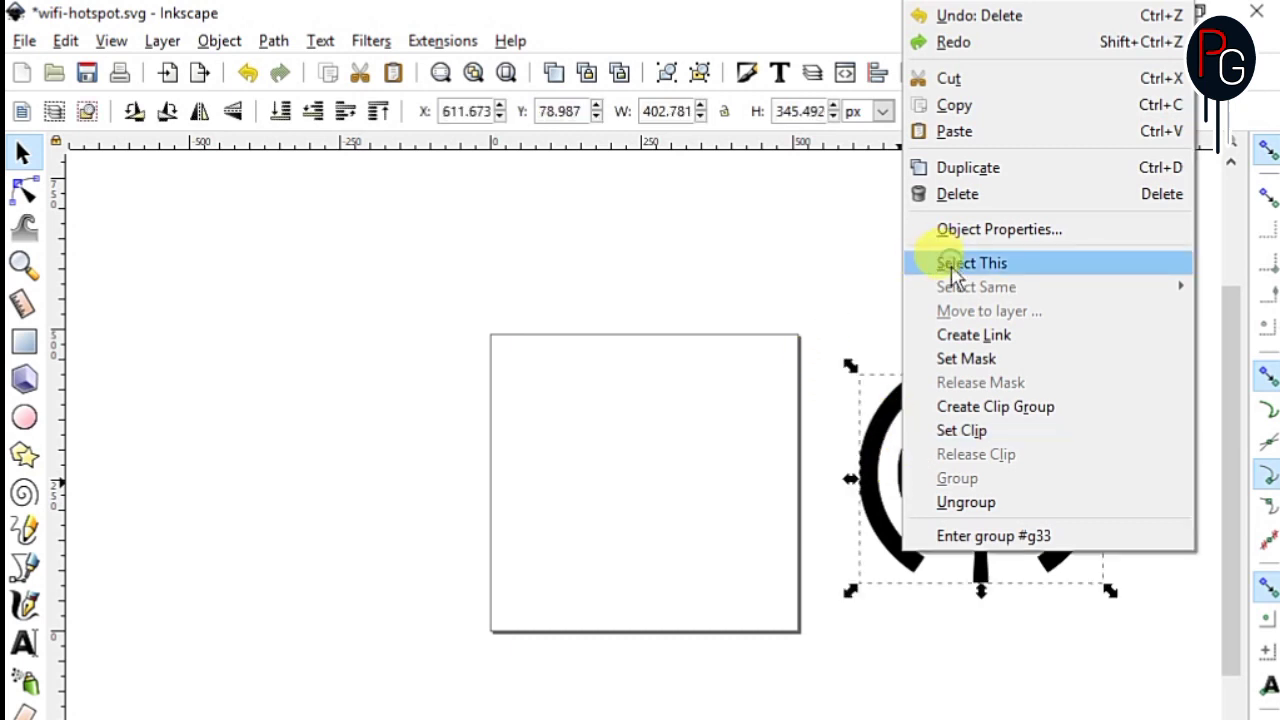
click(843, 314)
mouse_move(981, 474)
mouse_down()
mouse_move(776, 458)
mouse_move(951, 466)
mouse_up()
right_click(951, 466)
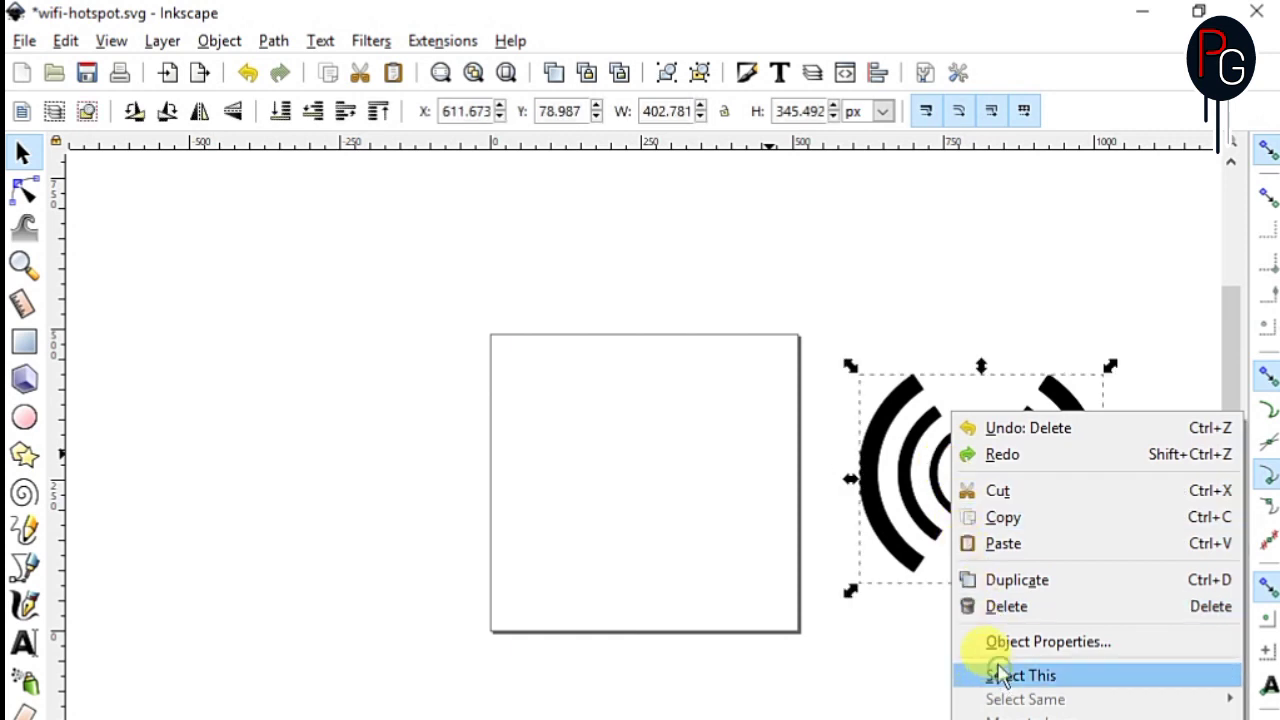
click(983, 476)
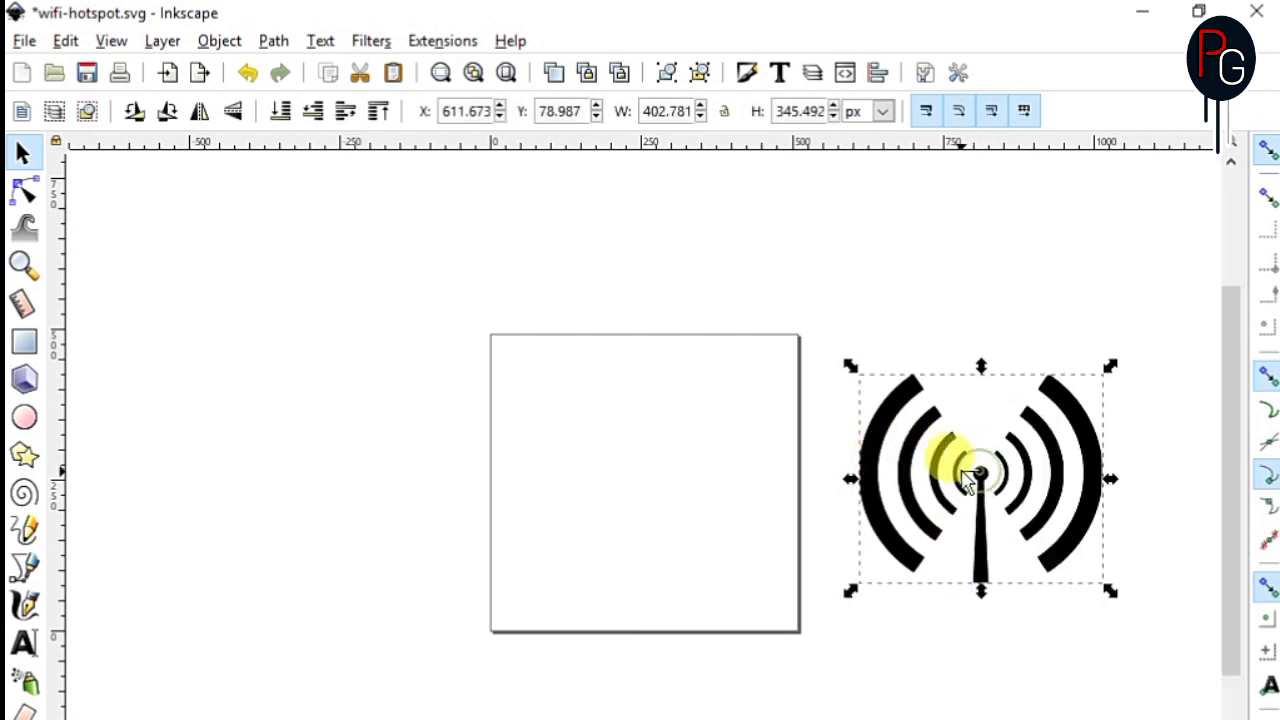
right_click(978, 478)
click(1040, 675)
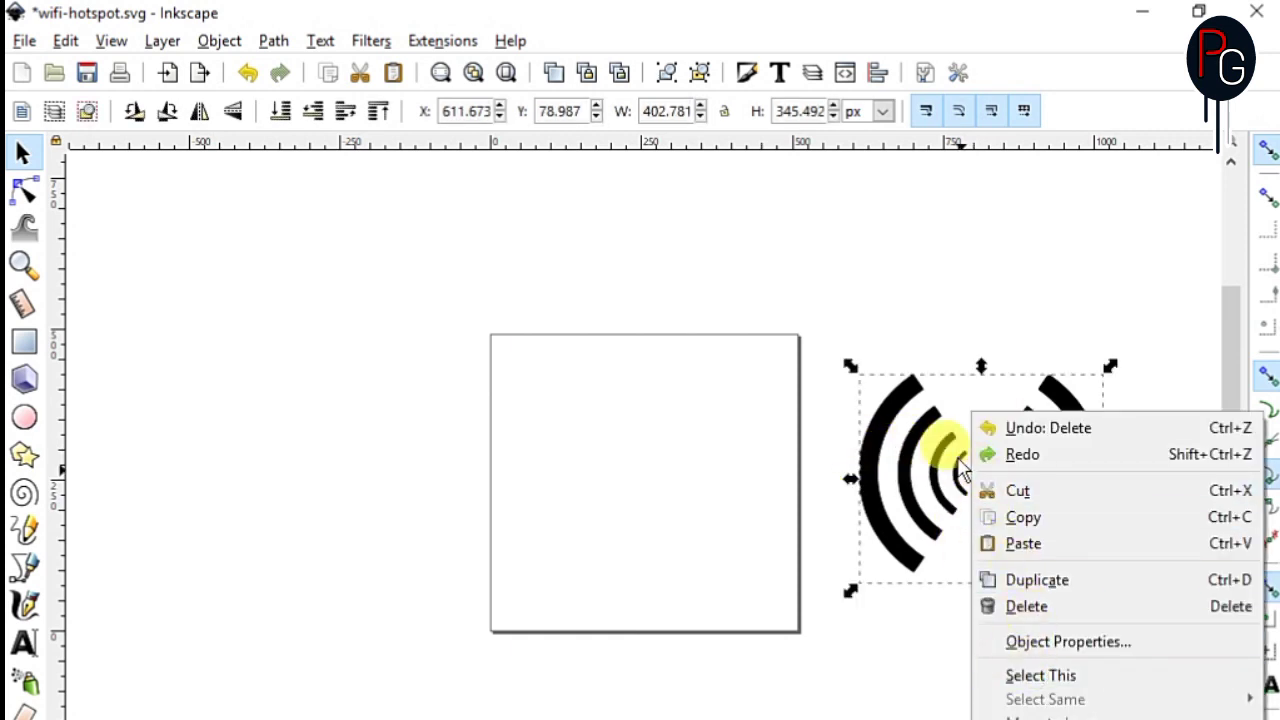
click(923, 443)
right_click(942, 440)
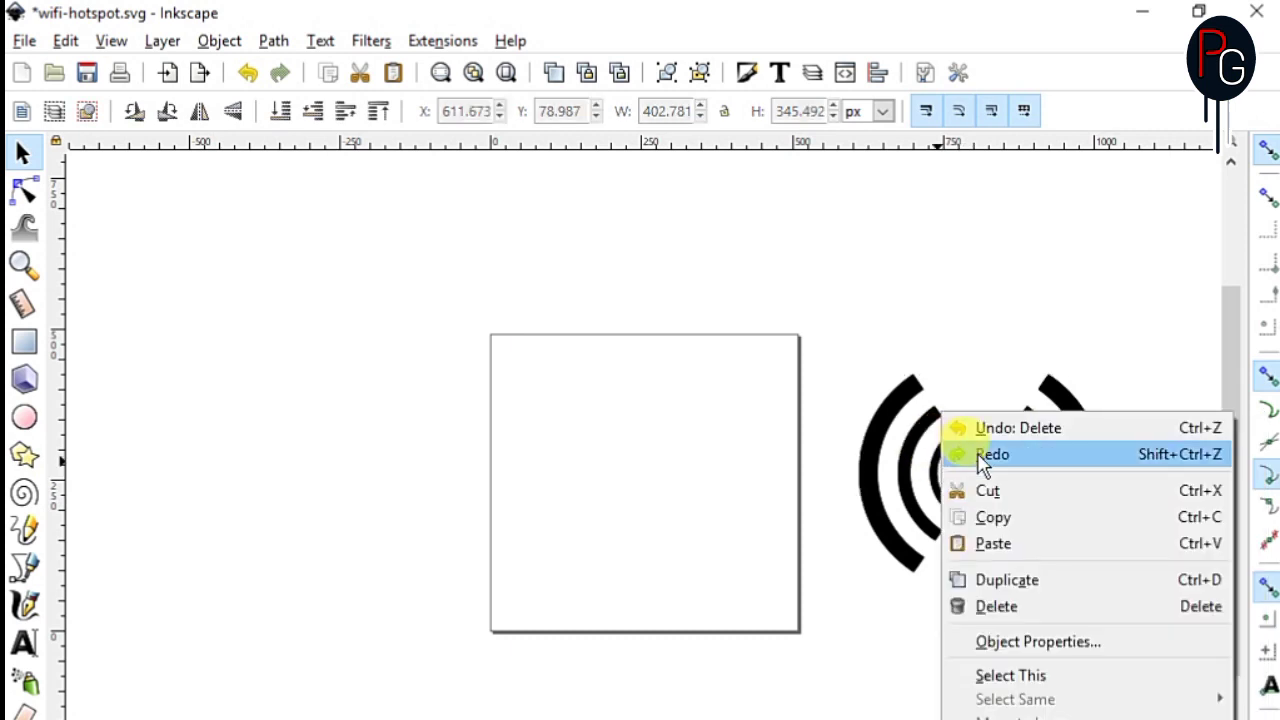
click(996, 495)
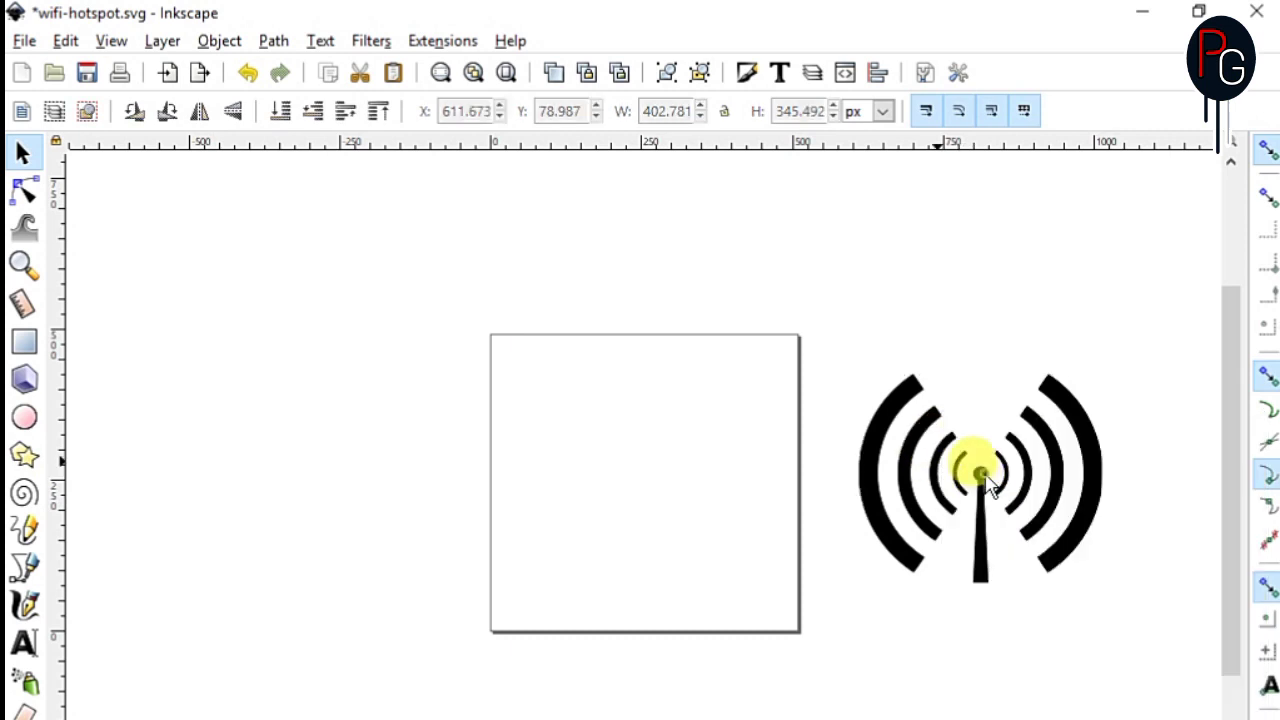
- Cut the traced wifi icon and paste it onto the page
right_click(985, 480)
click(1040, 675)
right_click(946, 412)
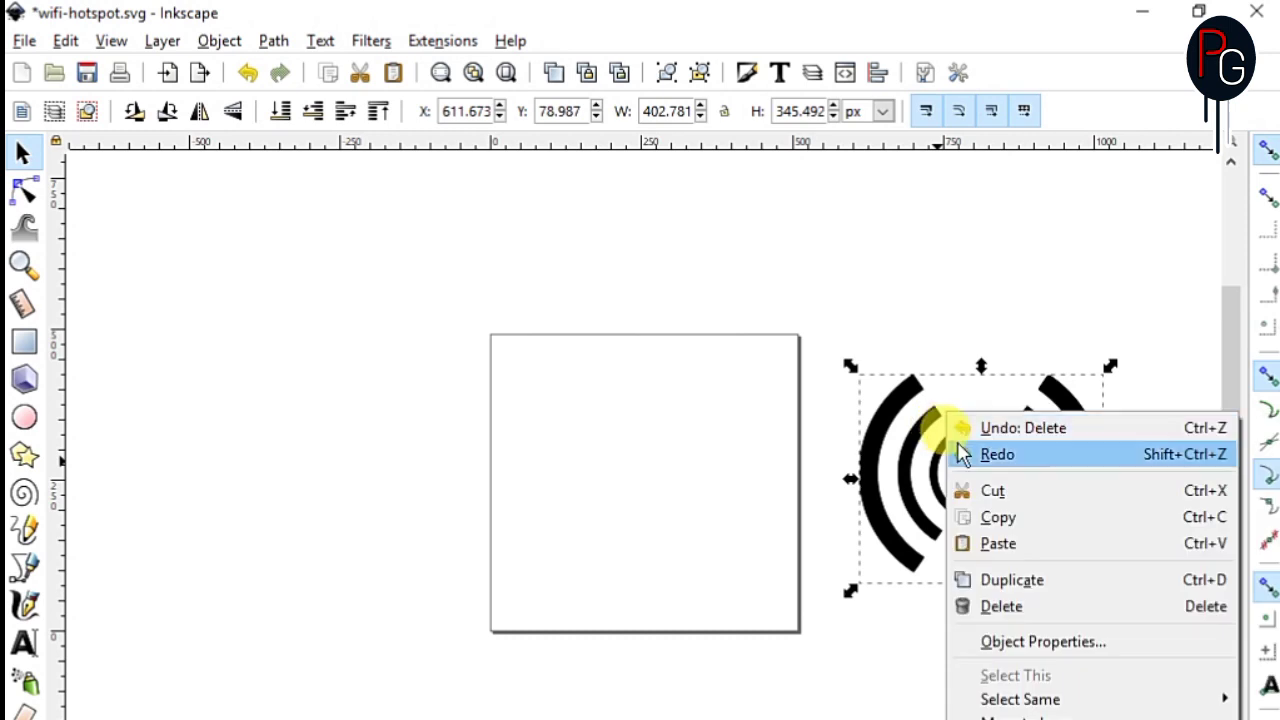
click(990, 490)
right_click(638, 424)
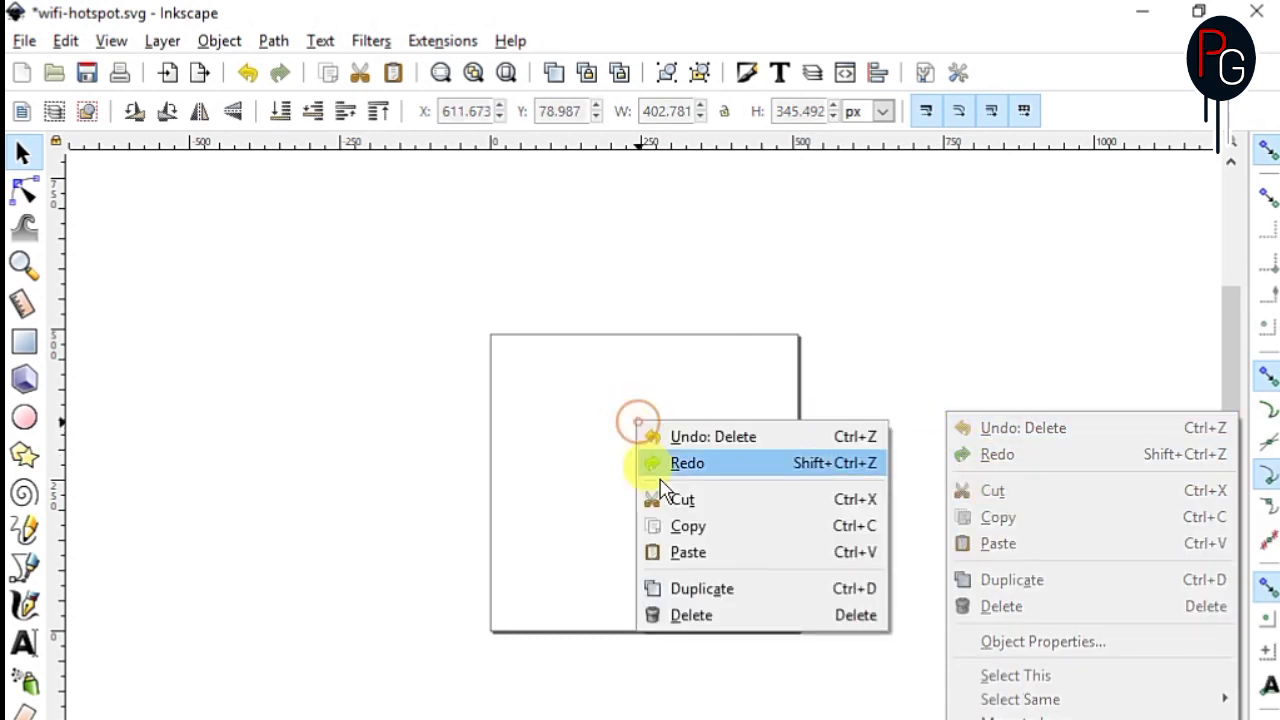
click(688, 552)
drag(680, 529, 634, 451)
click(890, 355)
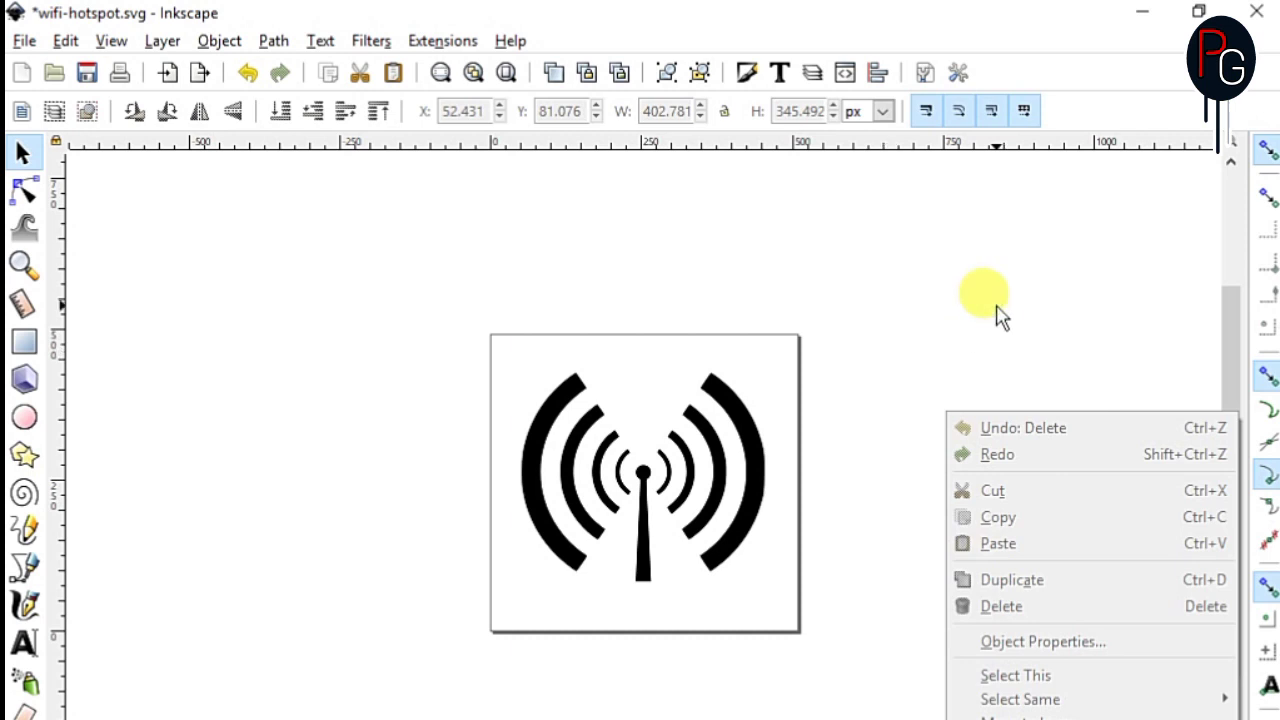
- Group the wifi icon's parts with Object > Group
click(219, 42)
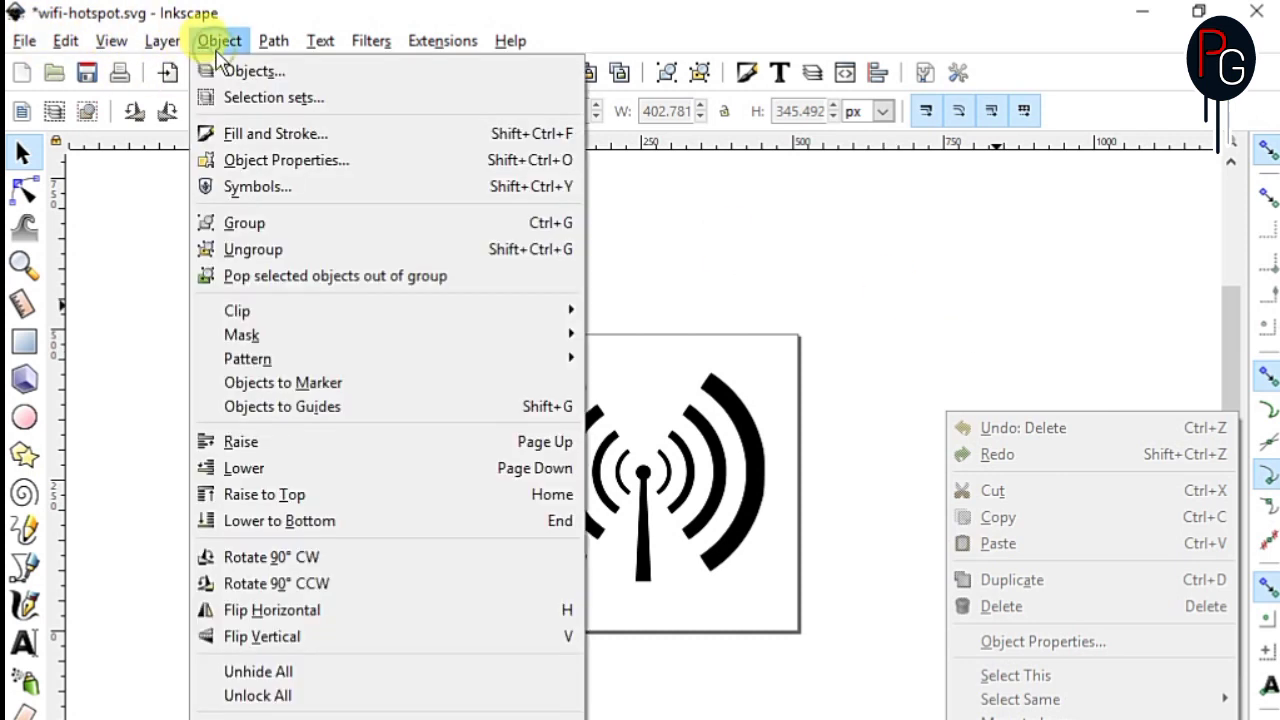
click(232, 223)
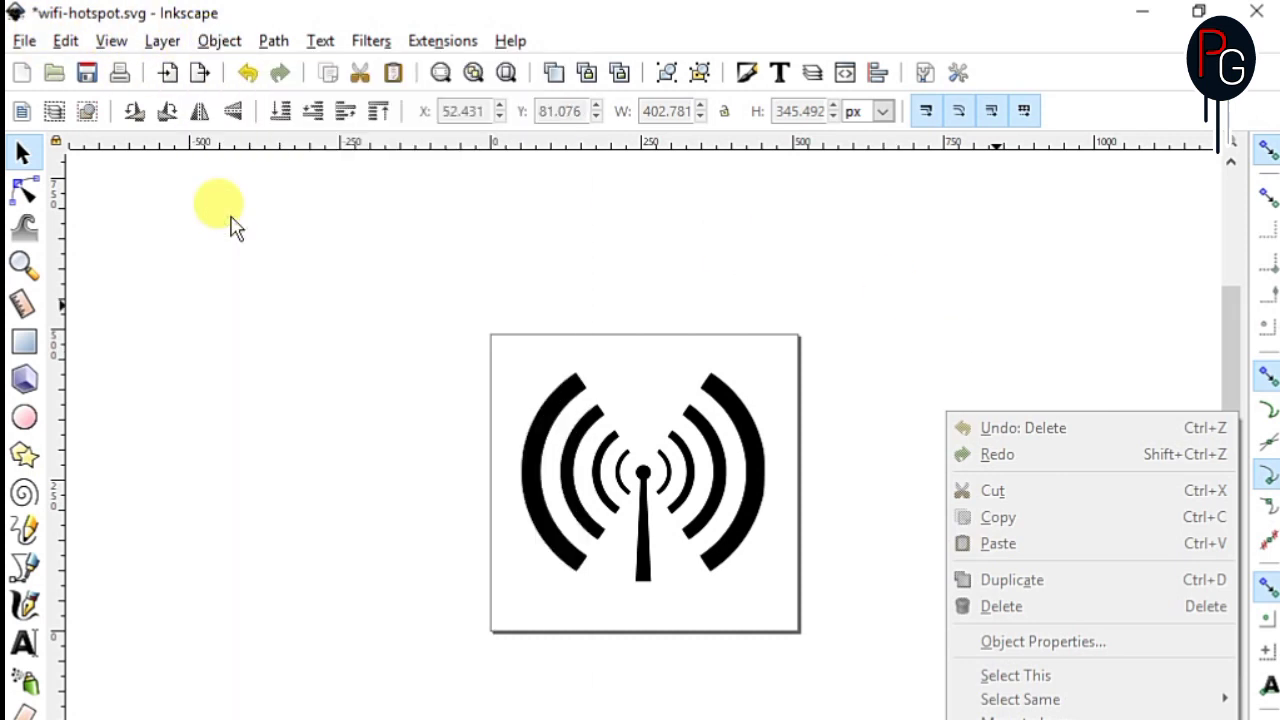
click(537, 441)
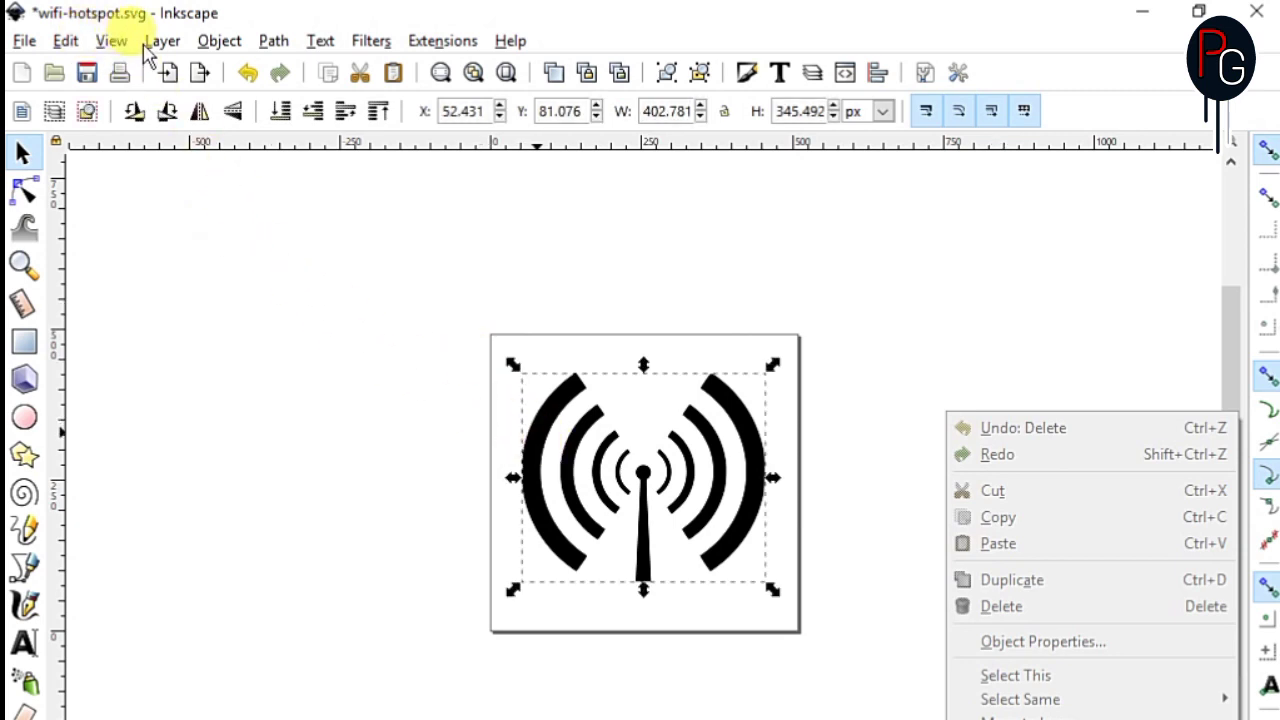
click(208, 40)
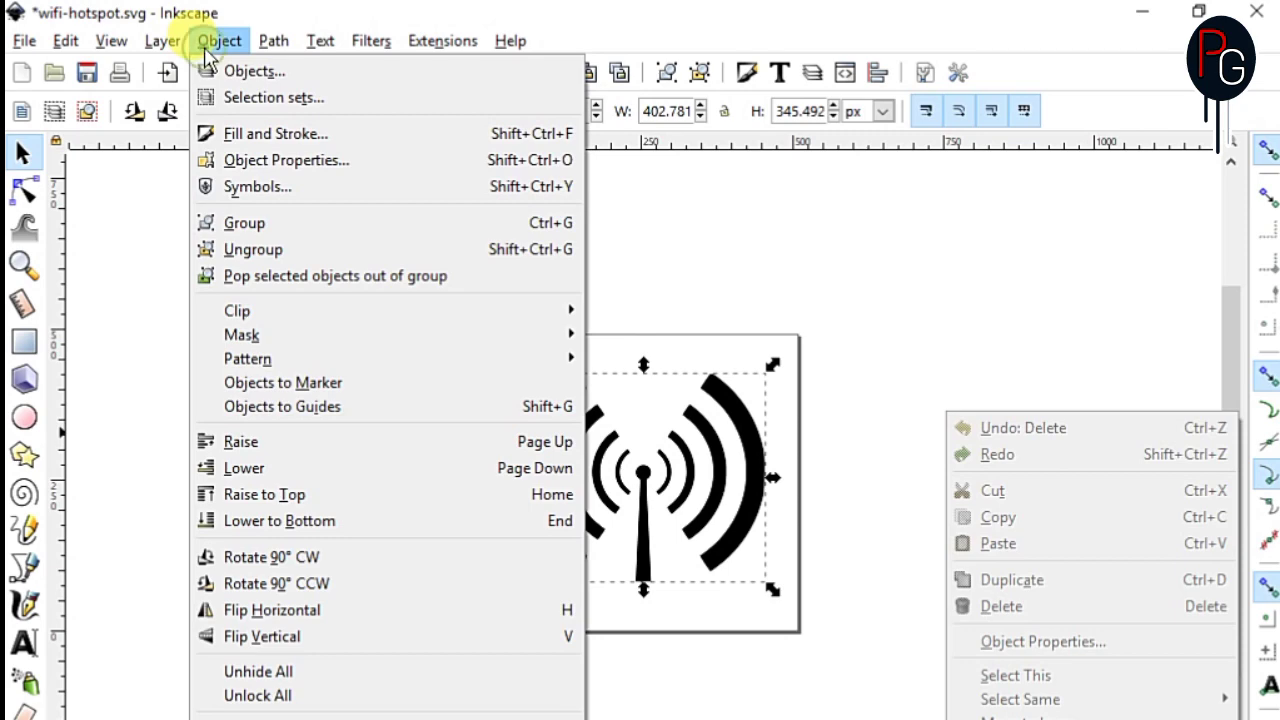
- Save the drawing as wifi-hotspot1.svg
click(24, 42)
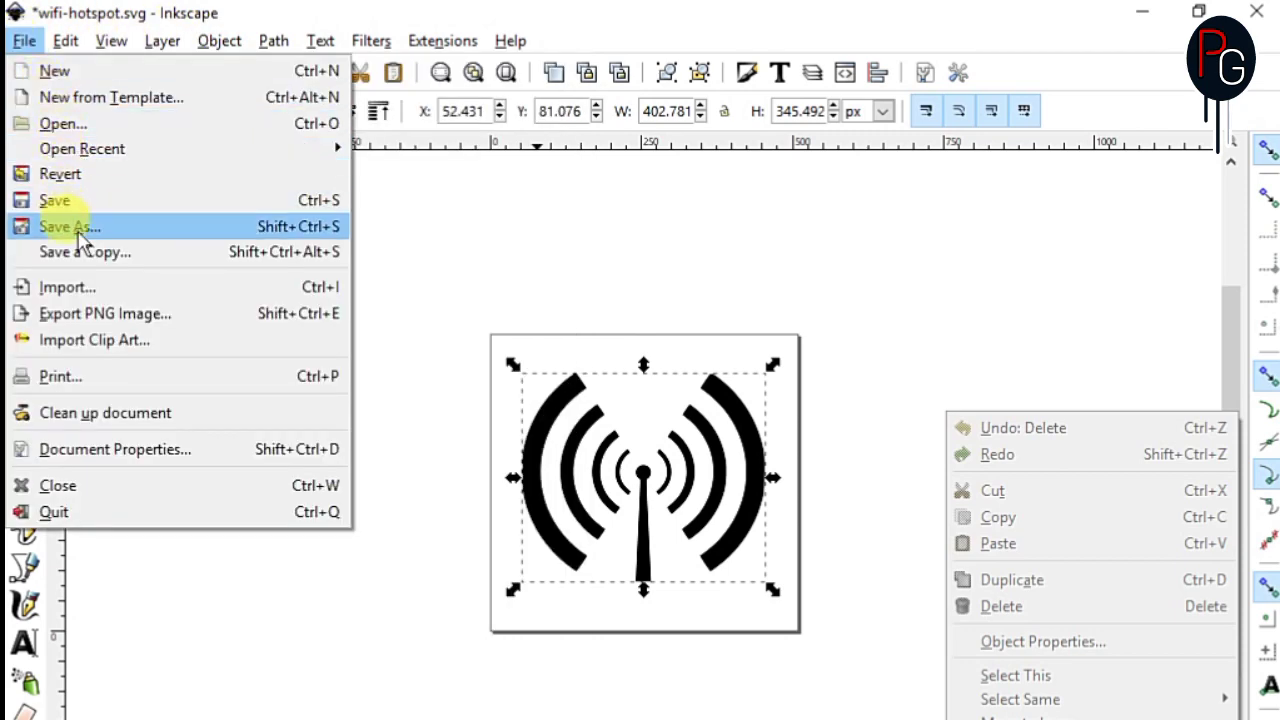
click(78, 228)
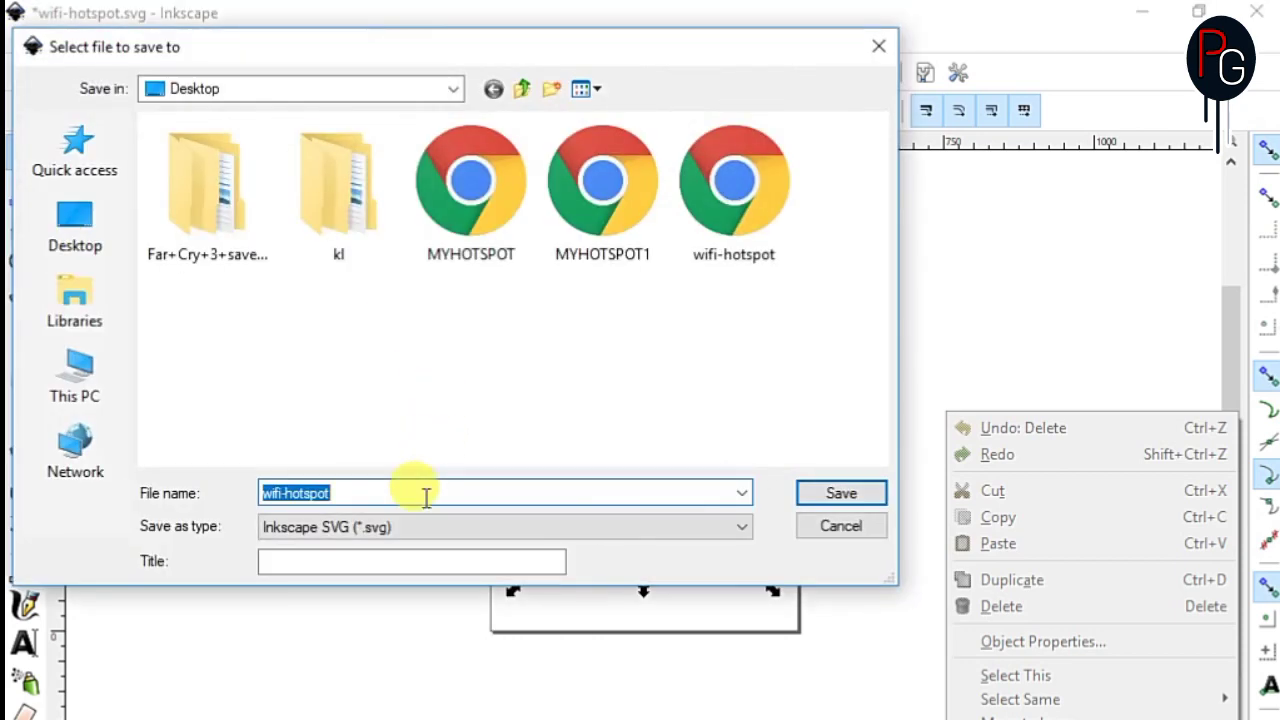
click(383, 490)
text(1)
click(837, 498)
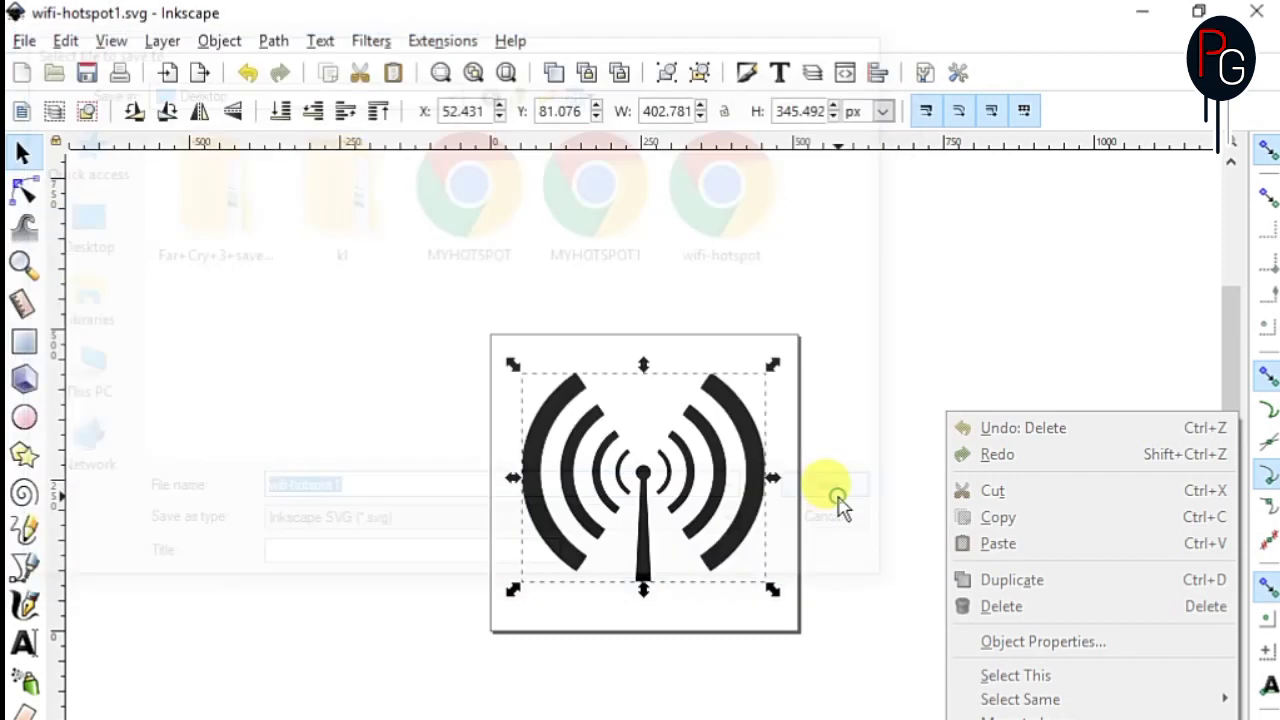
click(1140, 14)
- Load wifi-hotspot1.svg into SvgToVectorDrawableConverter.Web from the Google results
click(26, 58)
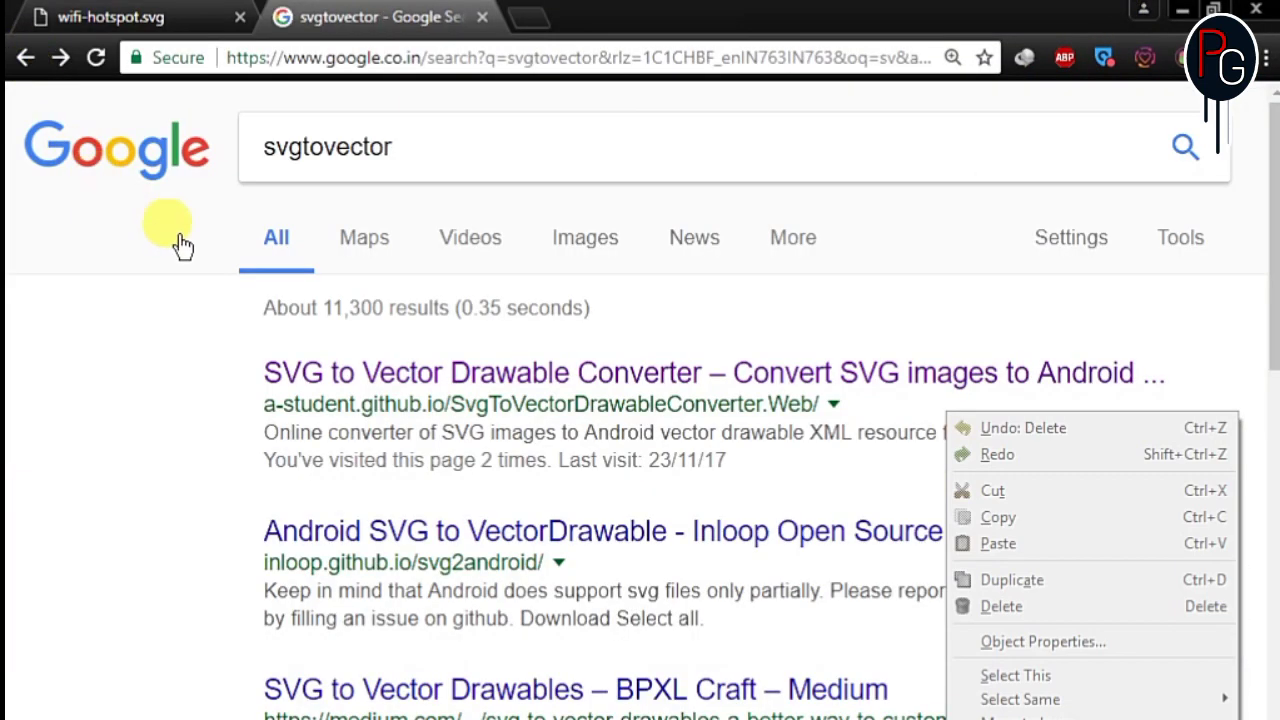
click(343, 386)
click(177, 271)
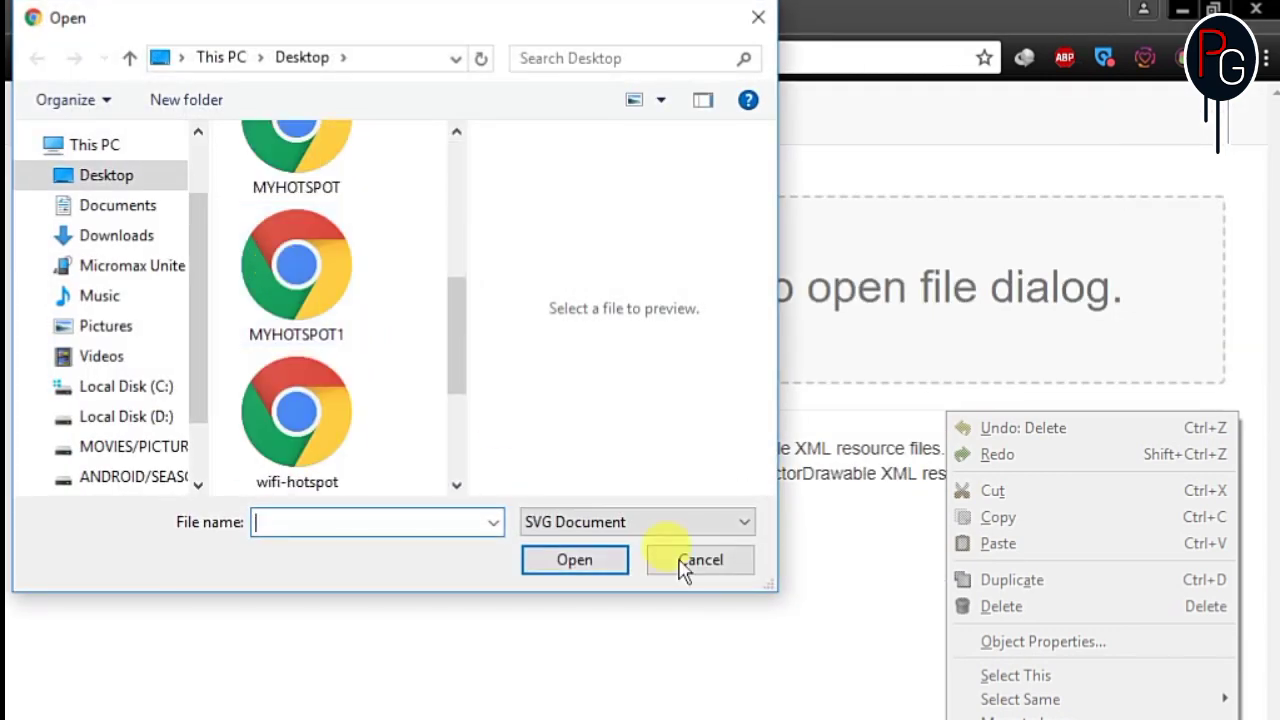
scroll(409, 349, down, 1)
click(306, 445)
click(574, 560)
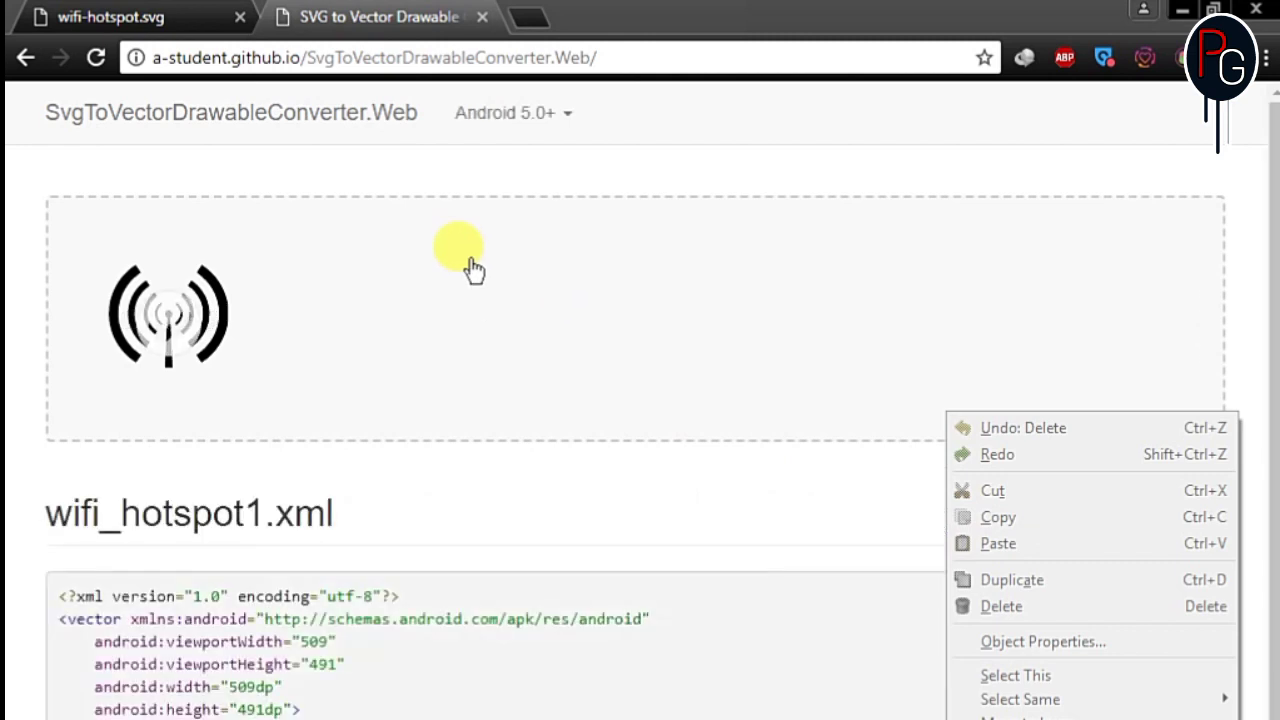
- Select the generated wifi_hotspot1.xml vector code
scroll(471, 270, down, 2)
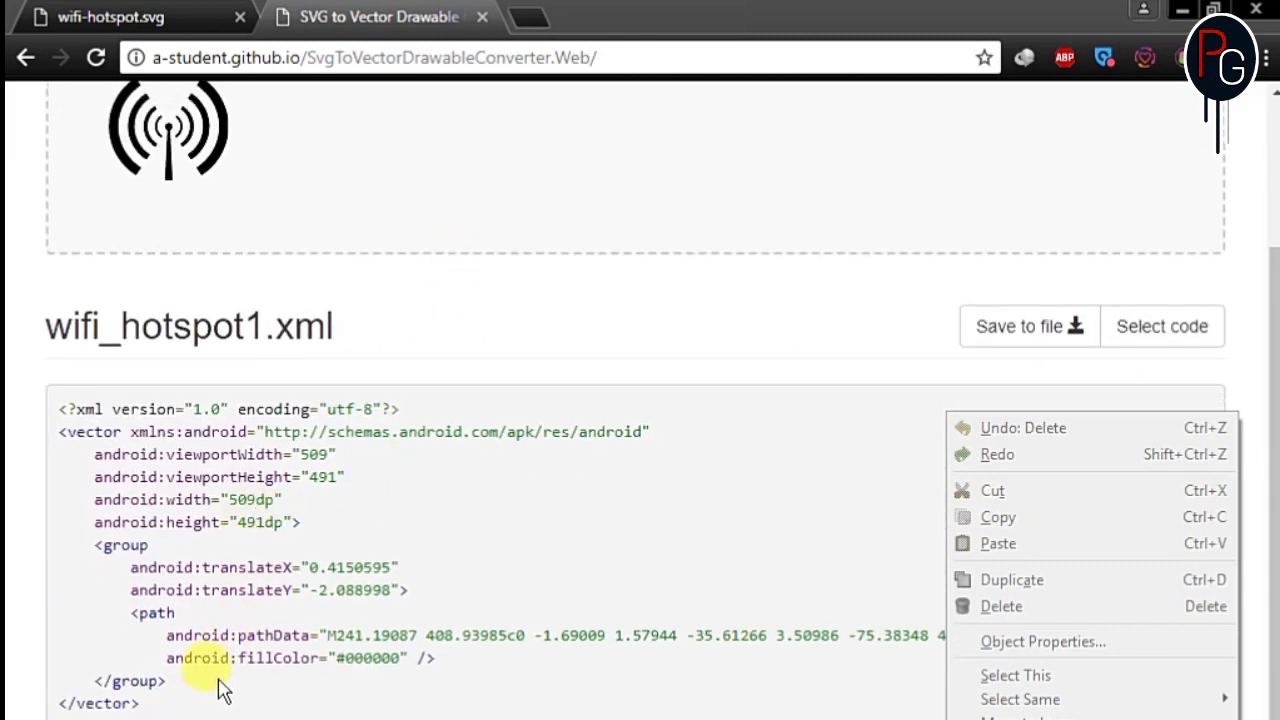
drag(50, 405, 160, 706)
key(ctrl+c)
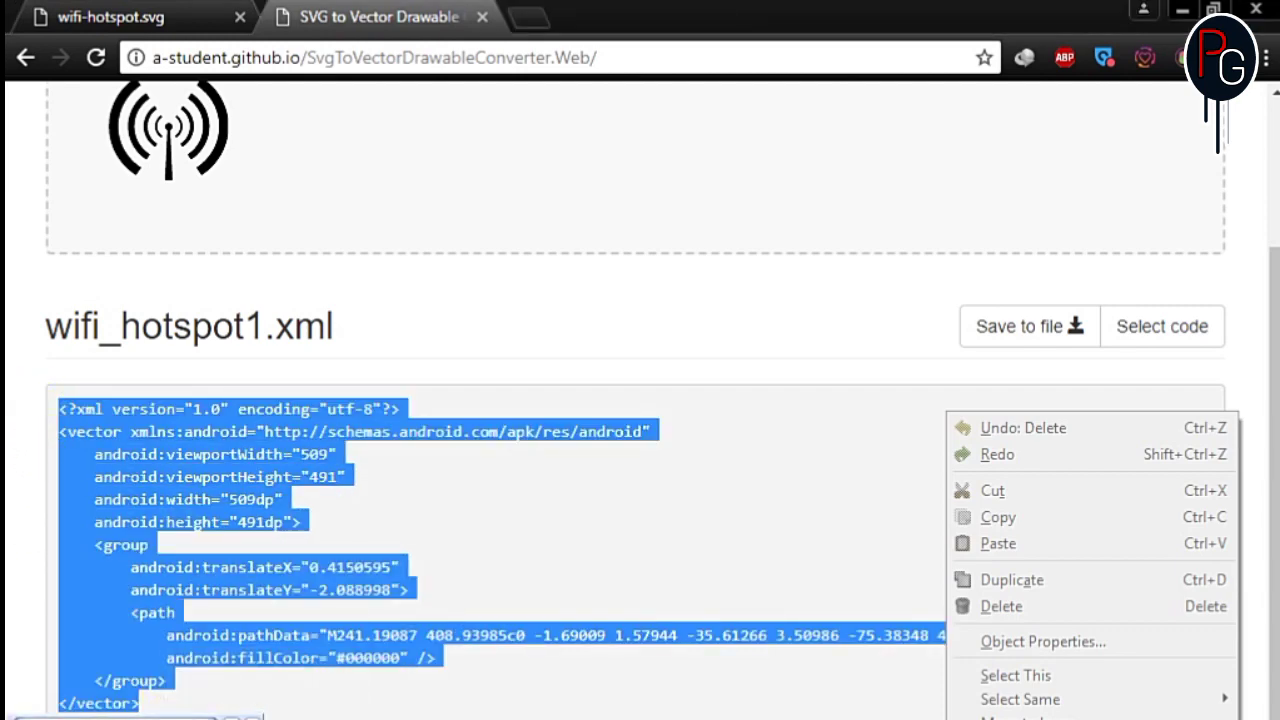
key(super+d)
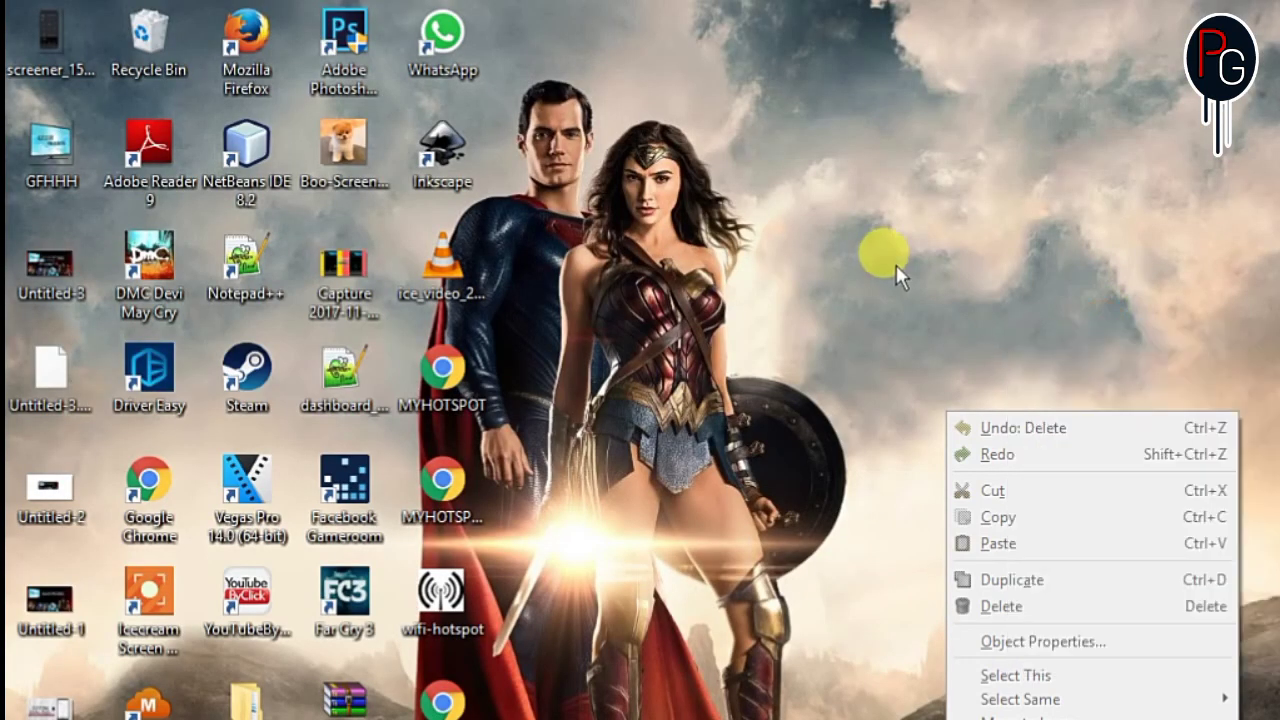
- Paste the converted vector XML into ic_hotspot_enable.xml and compare the animation file's target names
click(829, 715)
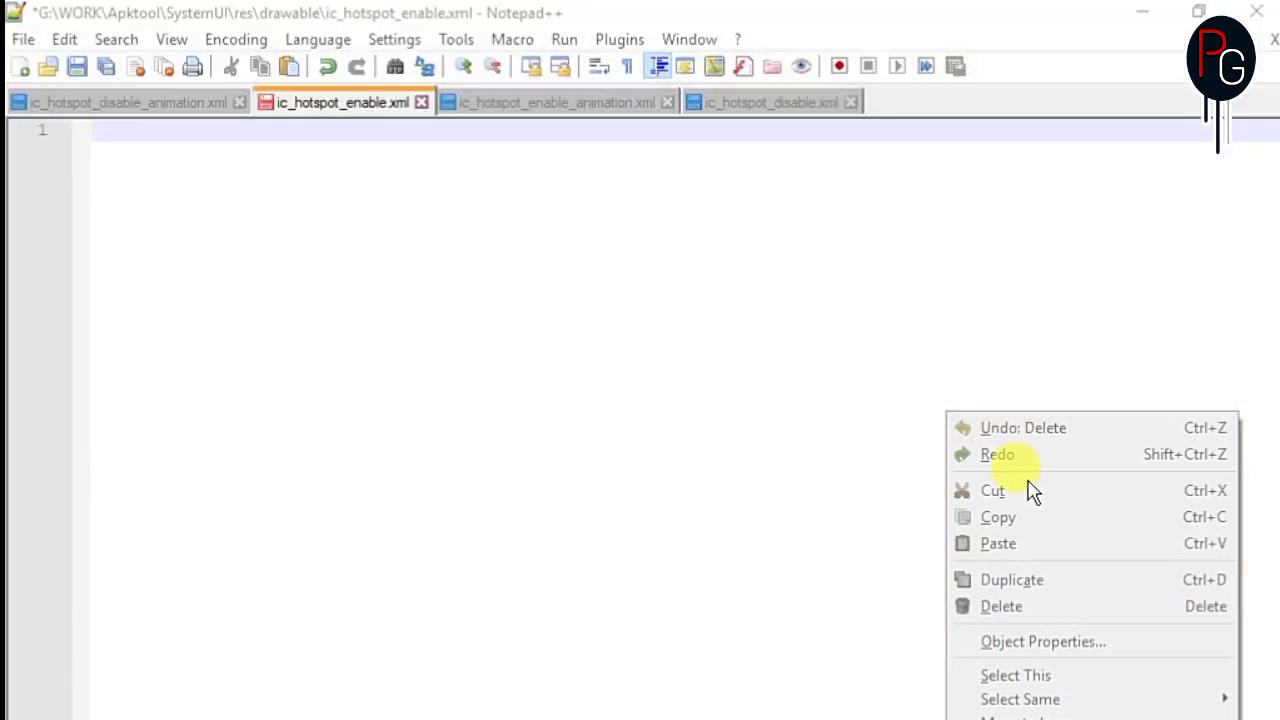
click(870, 361)
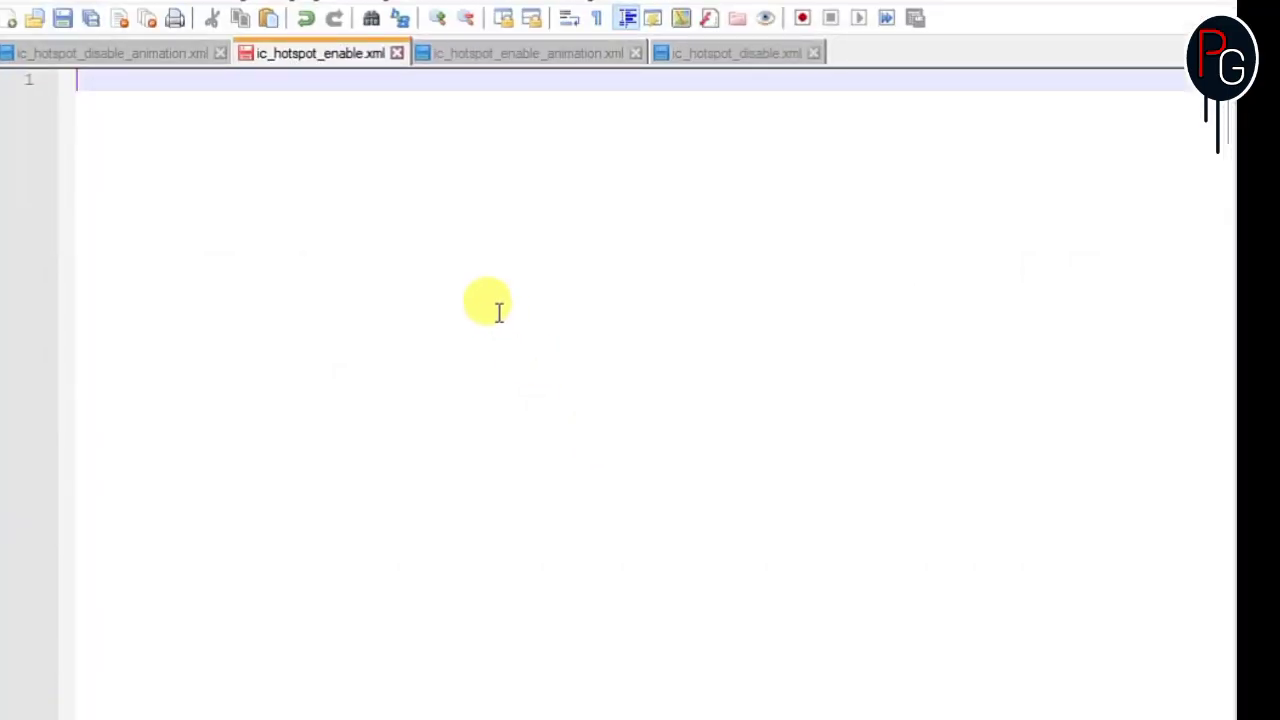
key(ctrl+v)
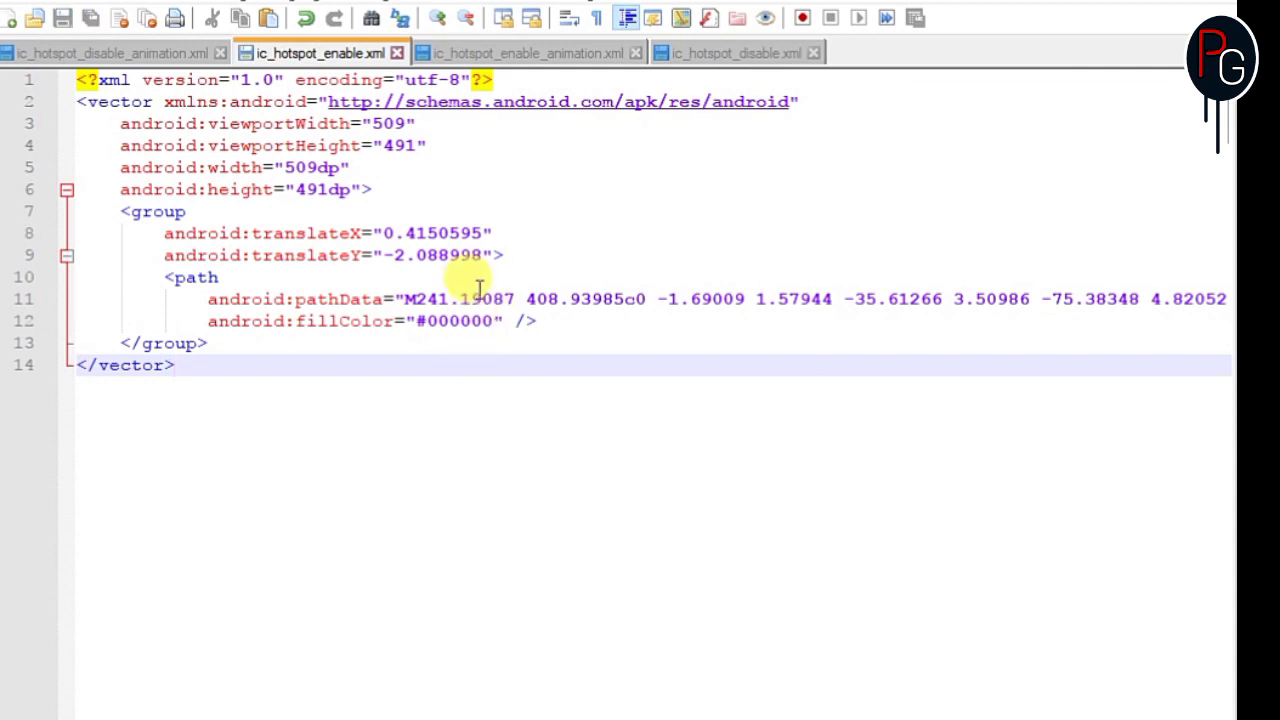
click(510, 53)
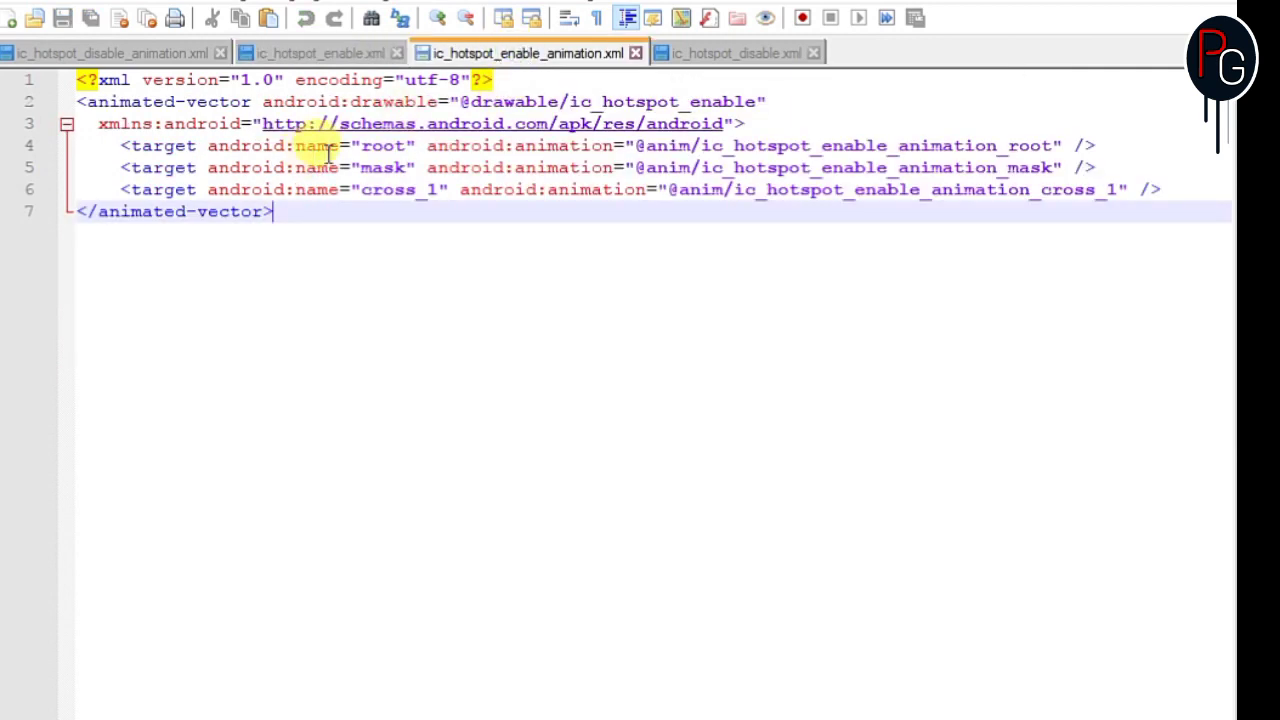
click(320, 53)
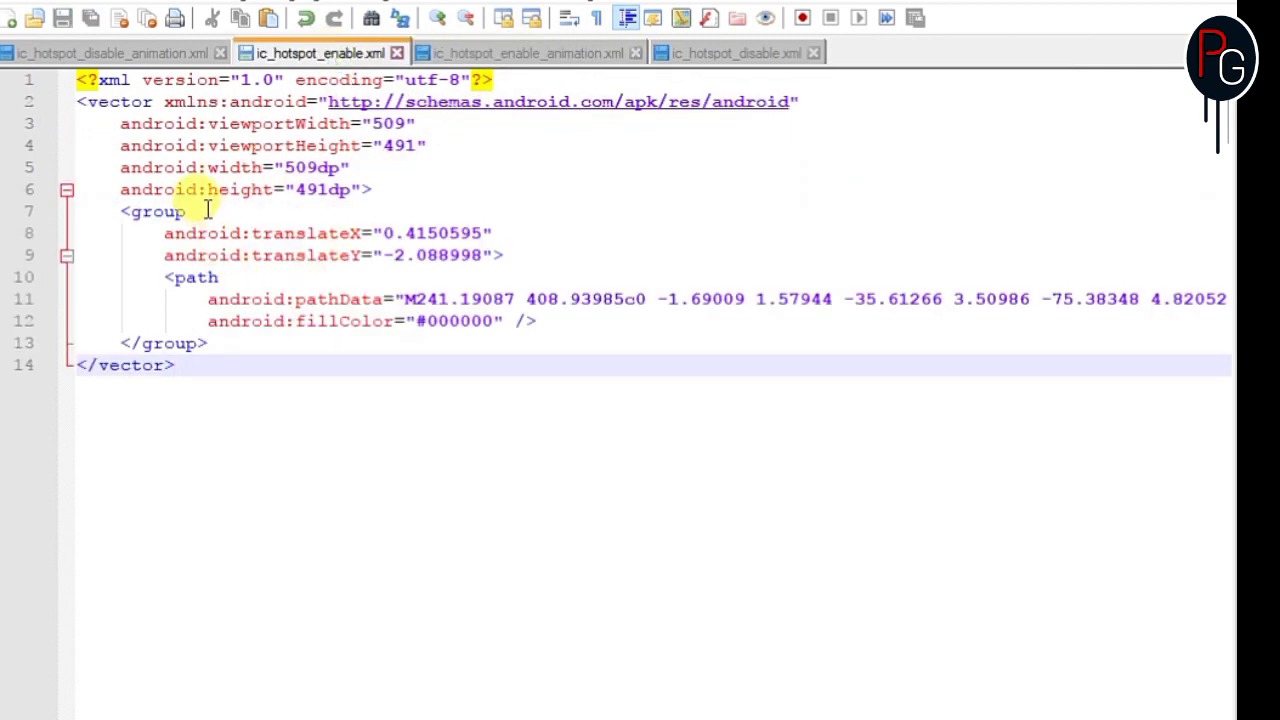
- Add android:name="root" to the vector tag and android:name="mask" to the path
click(158, 101)
text(android:name="root")
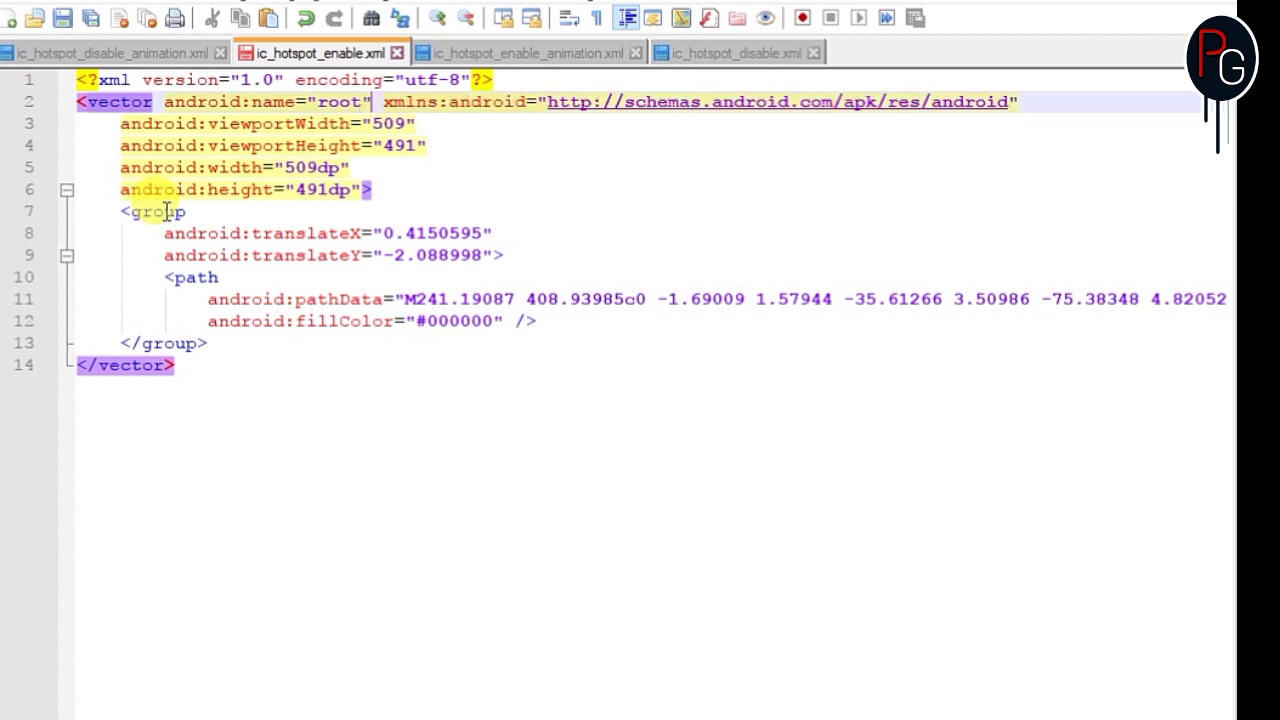
click(230, 278)
key(Return)
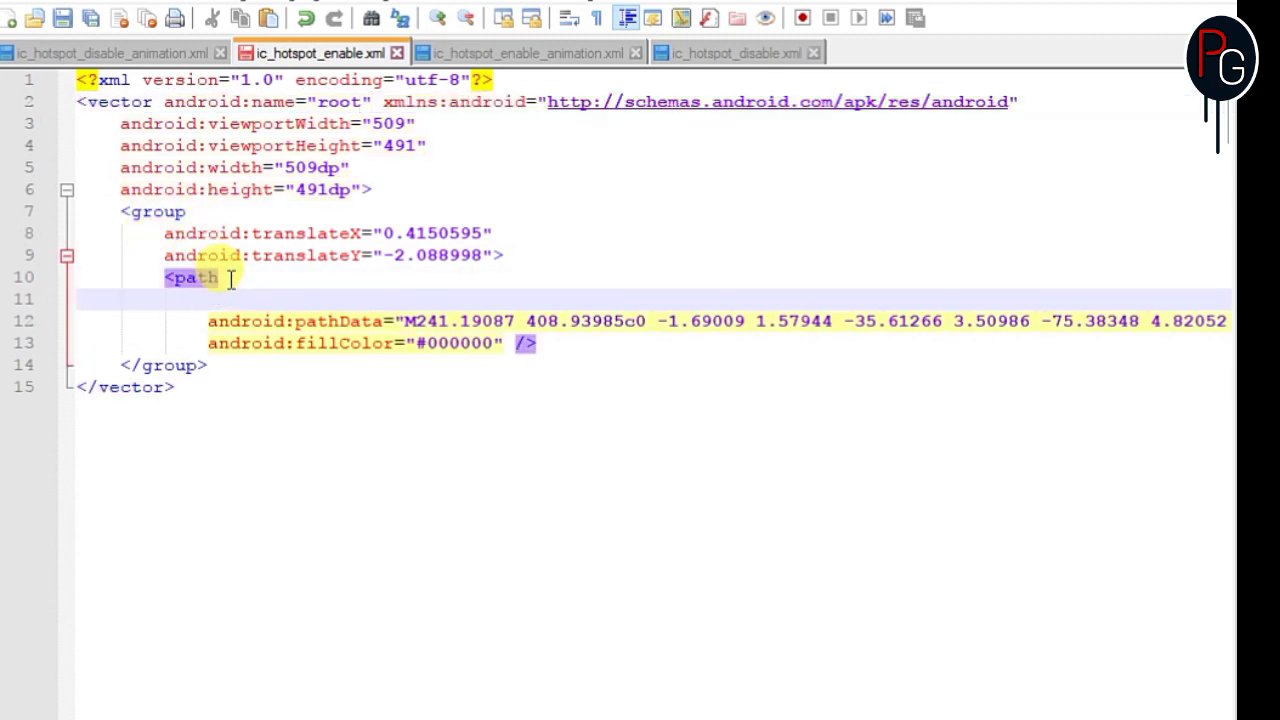
text(android:)
text(name="mask")
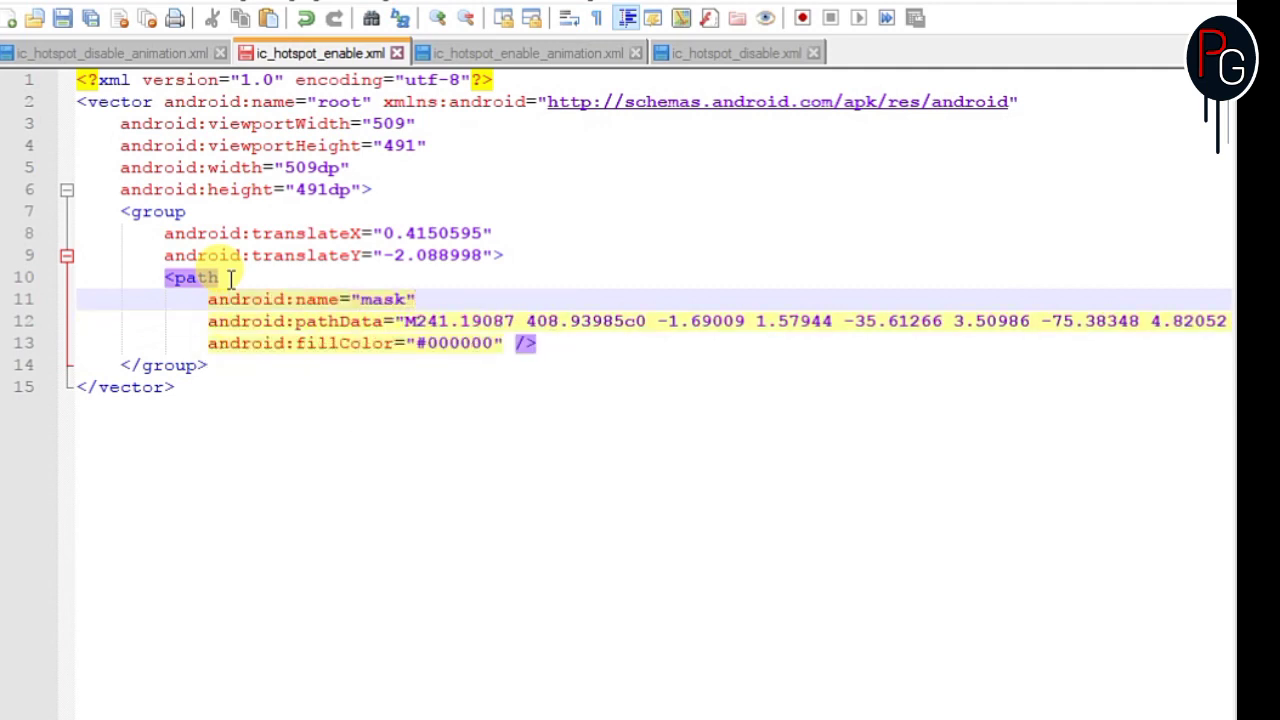
- Name the group cross_1 after checking the animation file's target names
click(209, 211)
key(Return)
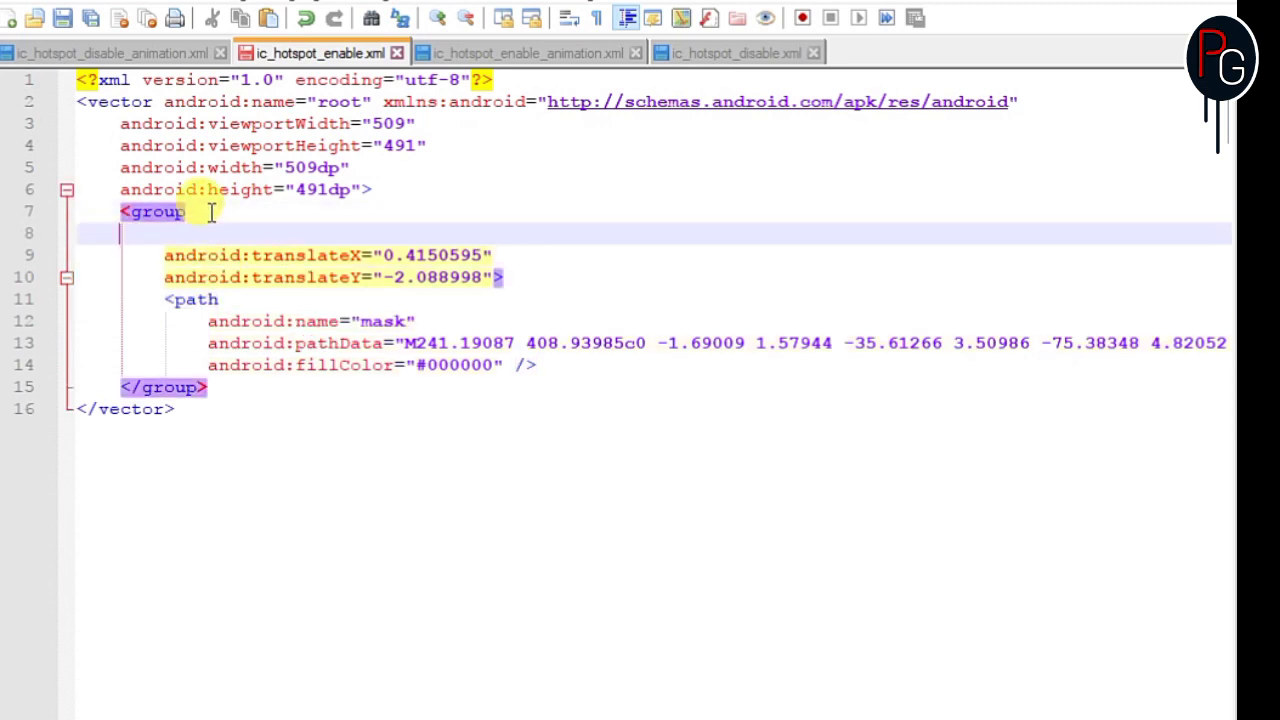
text(andr)
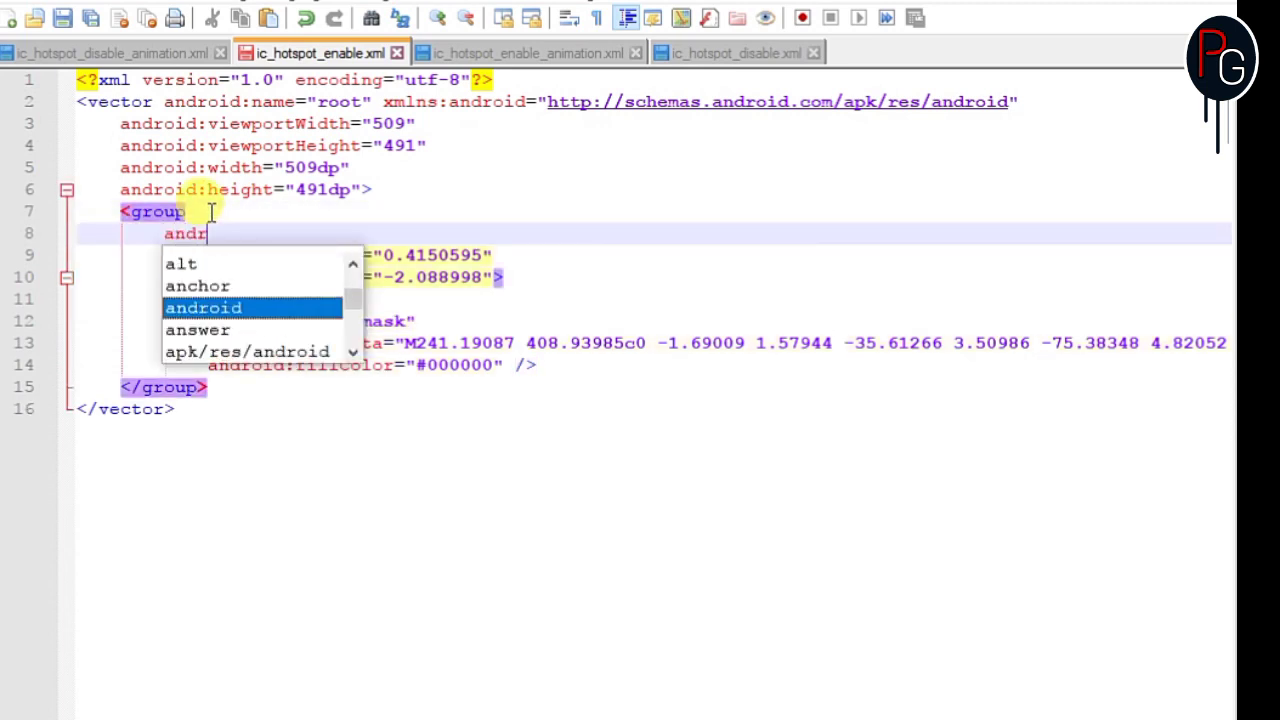
text(oidn)
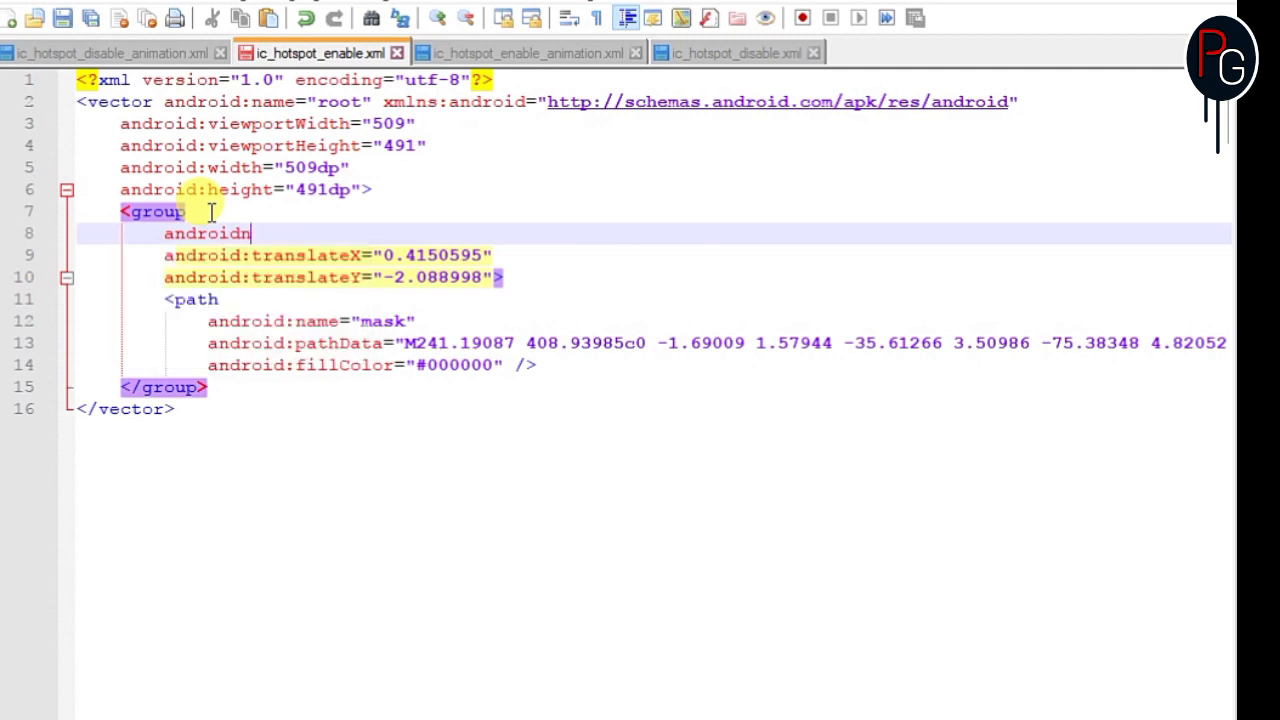
text(name=")
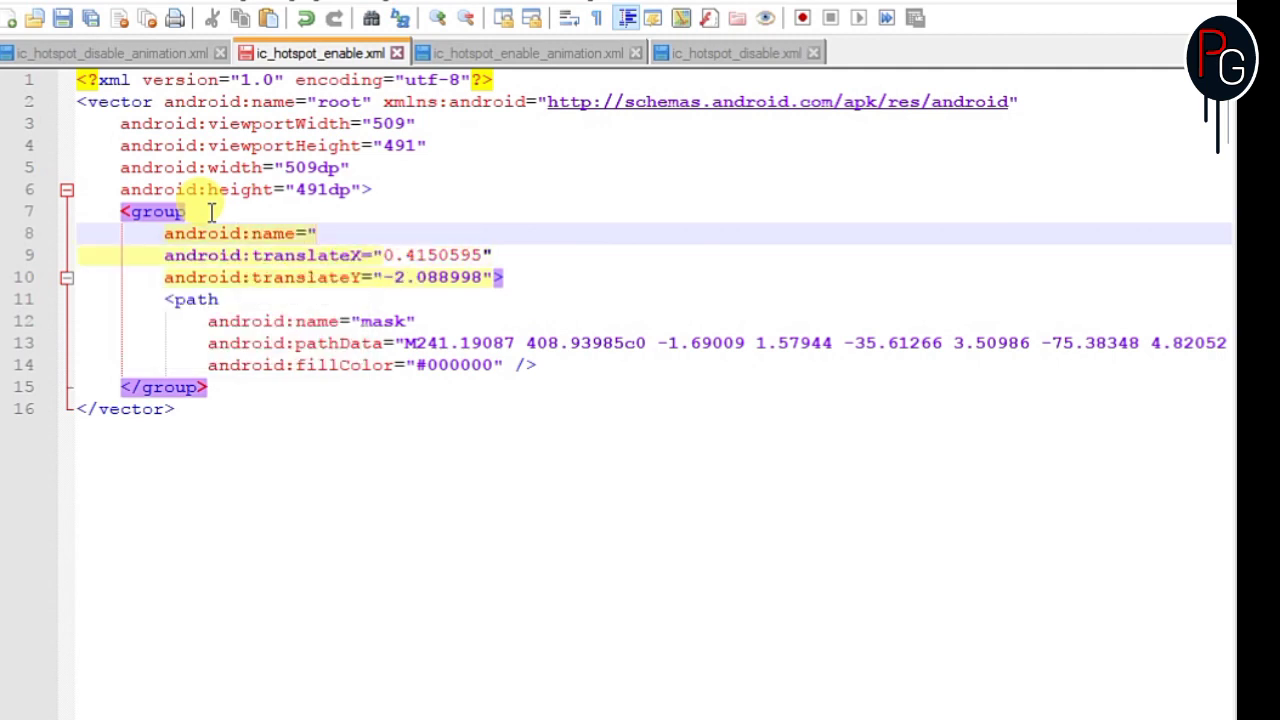
click(480, 52)
click(325, 52)
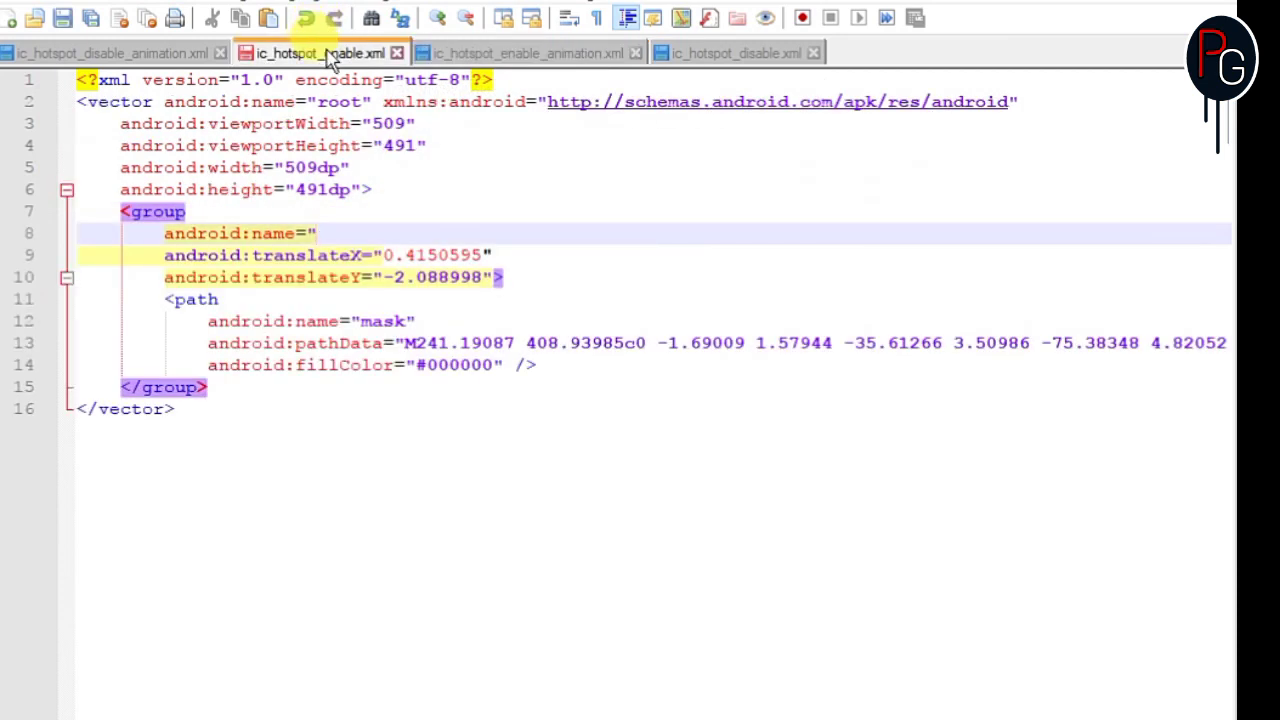
text(cross_1)
text(")
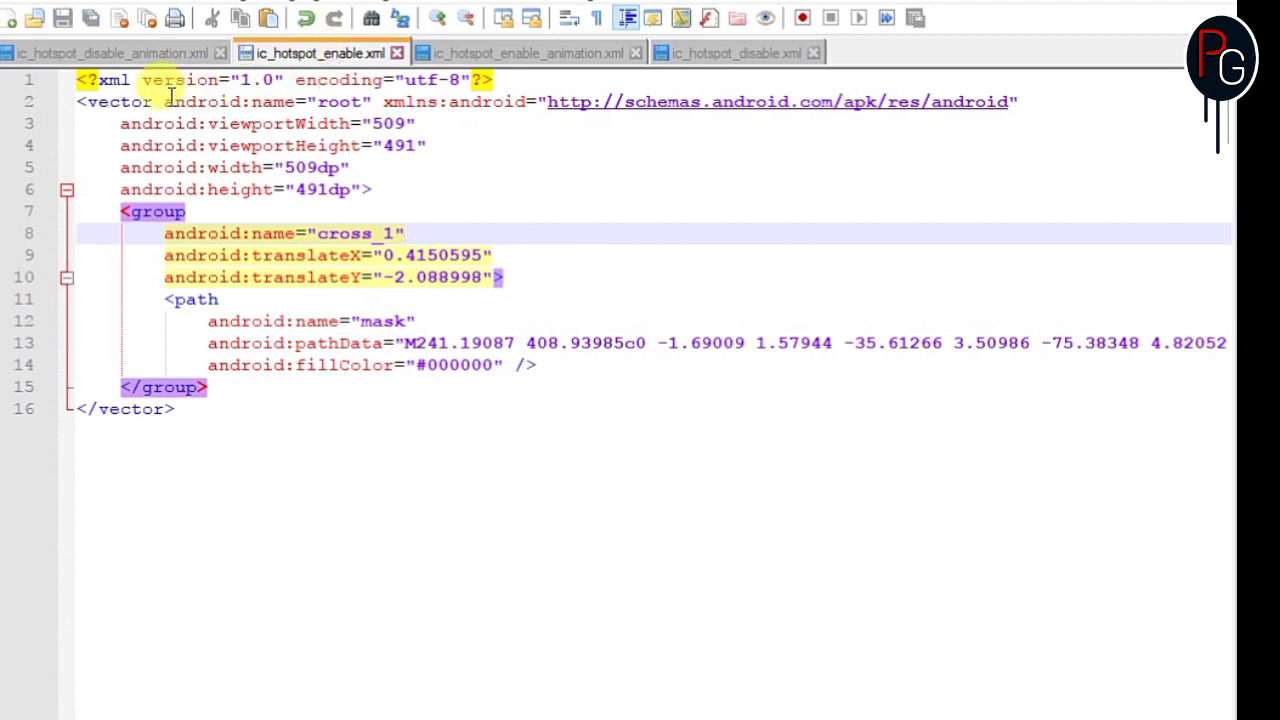
- Review the root name attribute on line 2 and the path element on line 11
drag(164, 102, 320, 102)
click(160, 233)
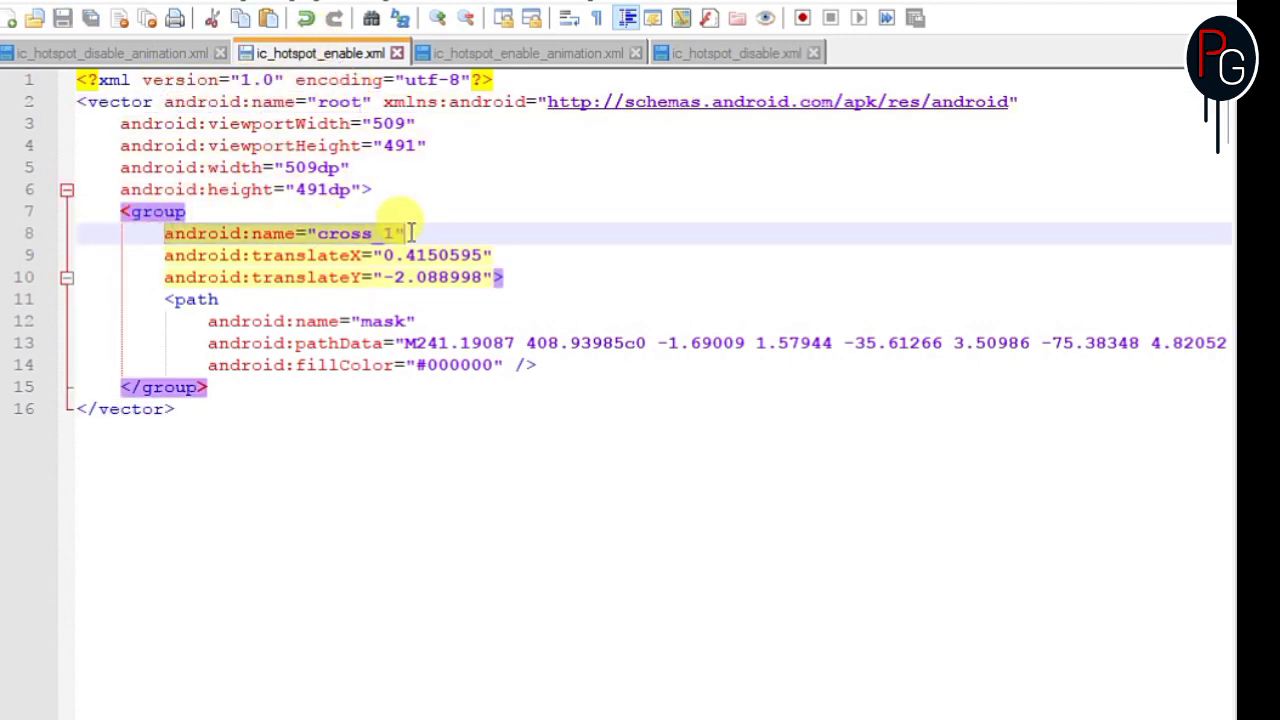
drag(206, 318, 402, 306)
click(465, 306)
- Compare the enable, animation and disable XML files, highlighting the path_3 and cross_1 names in ic_hotspot_disable.xml
click(505, 53)
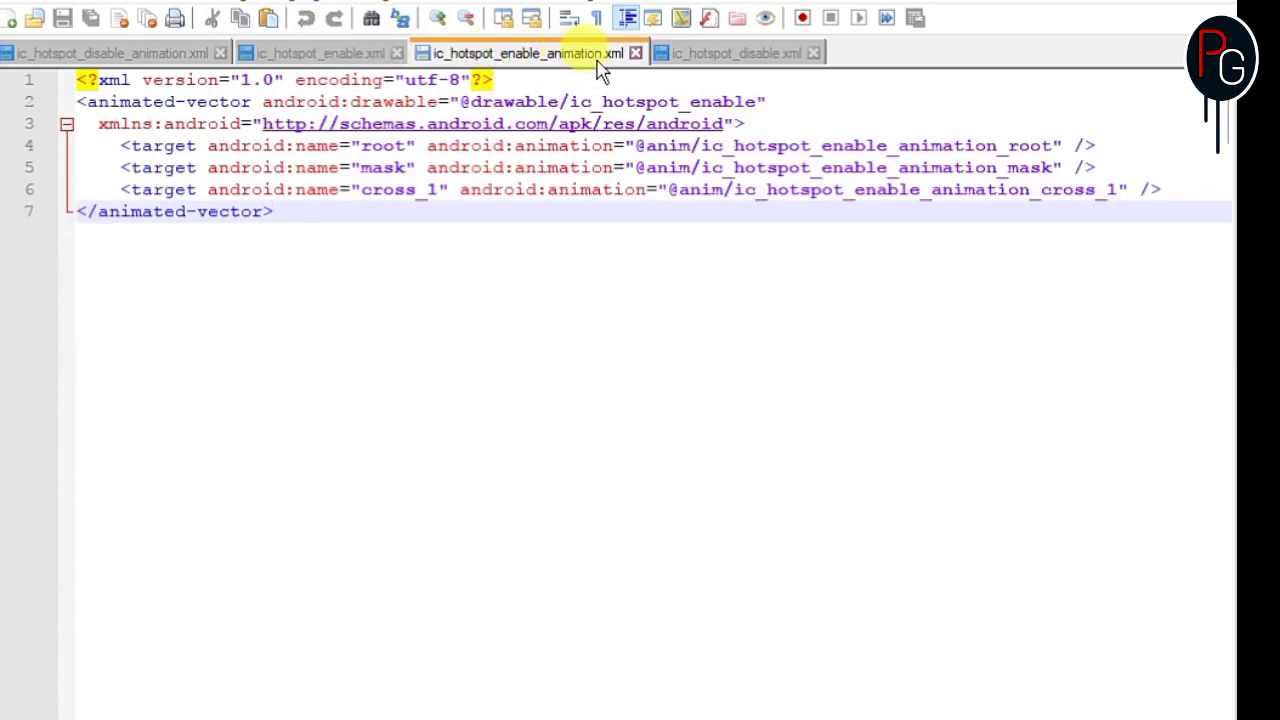
click(686, 53)
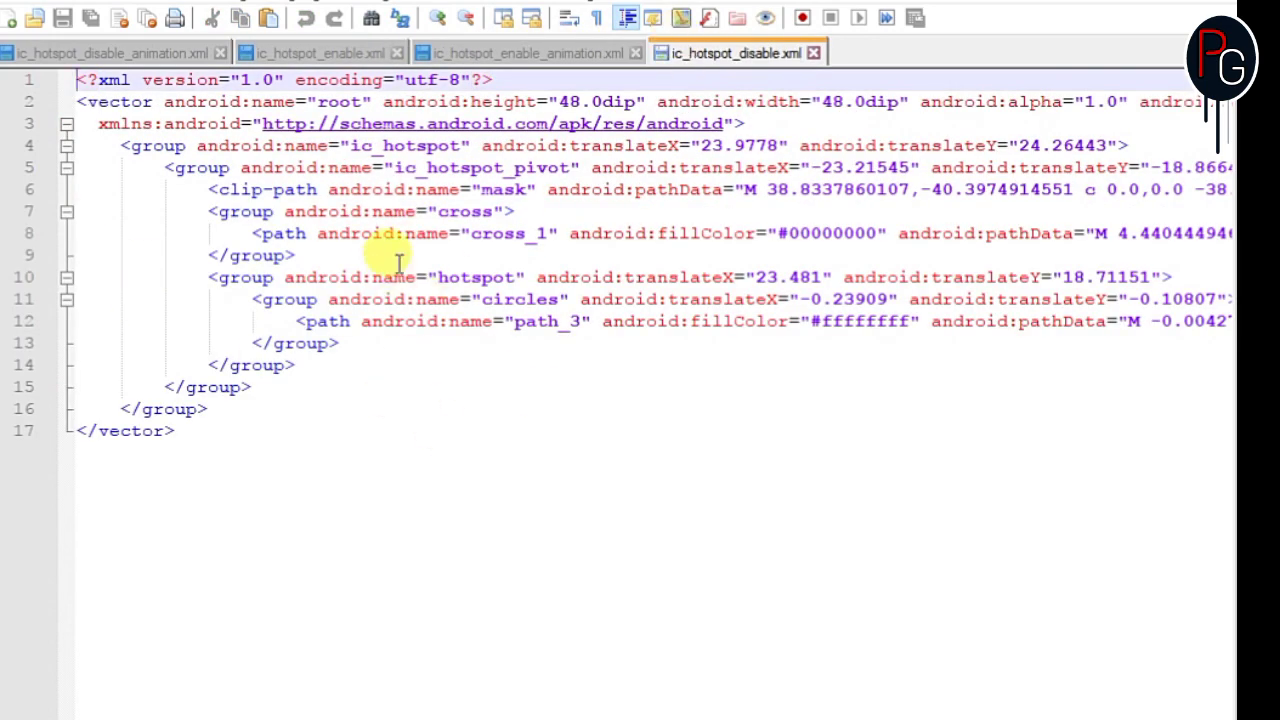
click(335, 53)
click(470, 55)
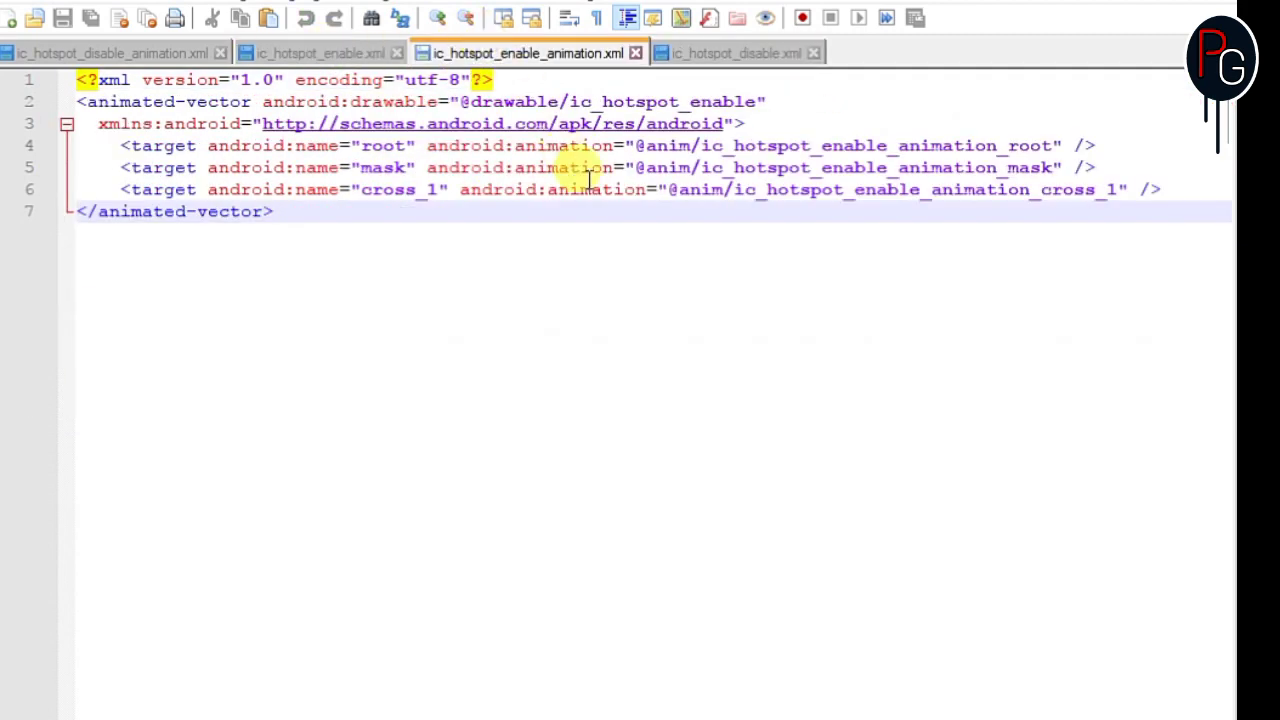
click(690, 53)
drag(597, 322, 908, 300)
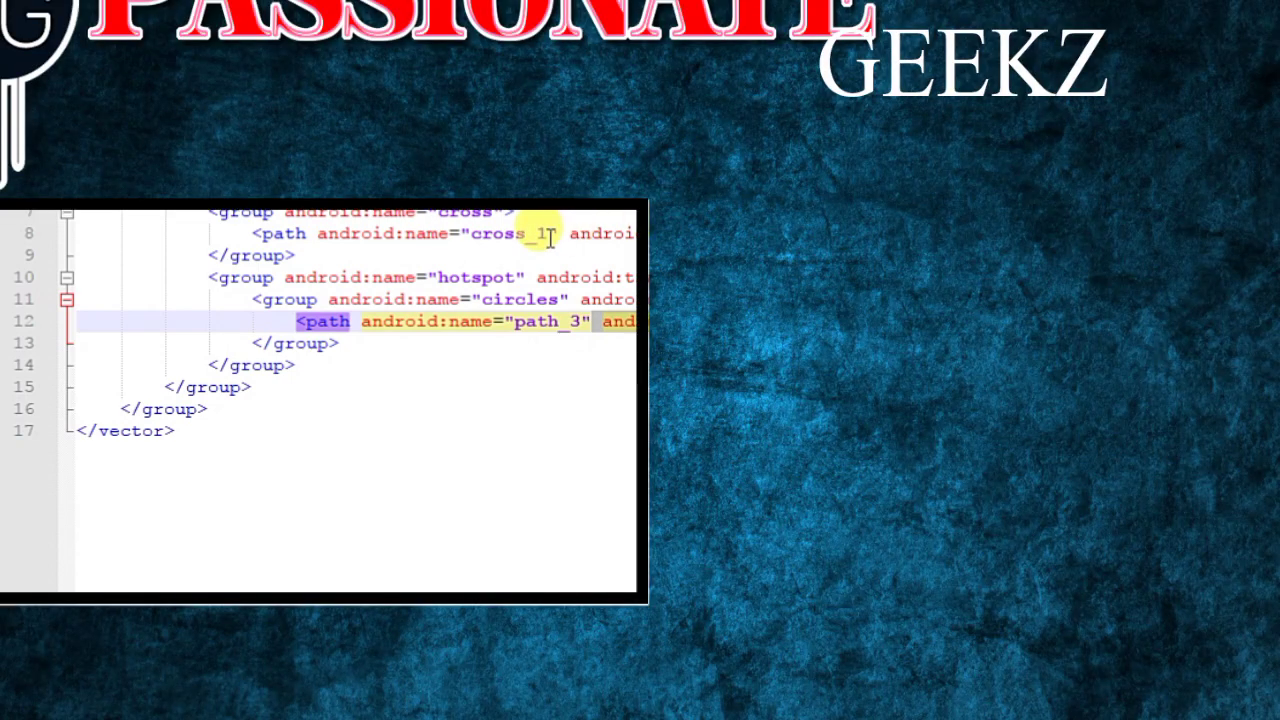
click(551, 235)
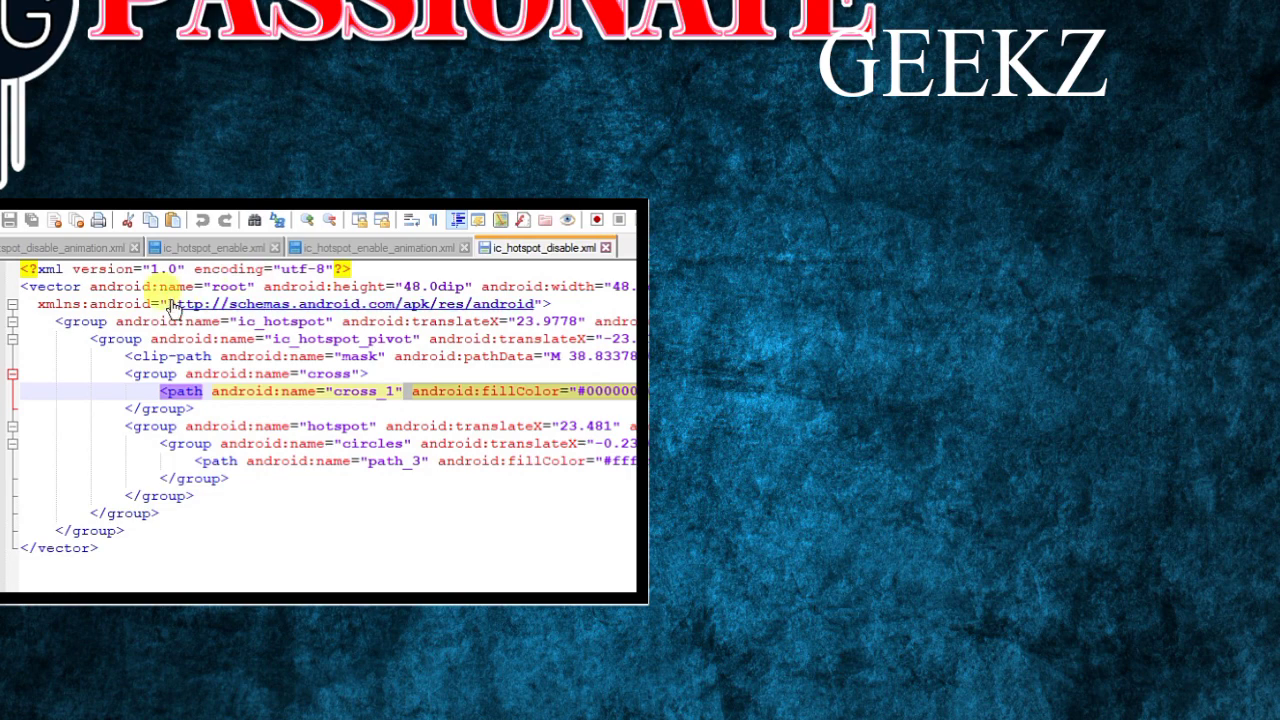
- Reopen ic_hotspot_enable.xml, then go up to the Apktool folder and bring up its folder options
click(210, 247)
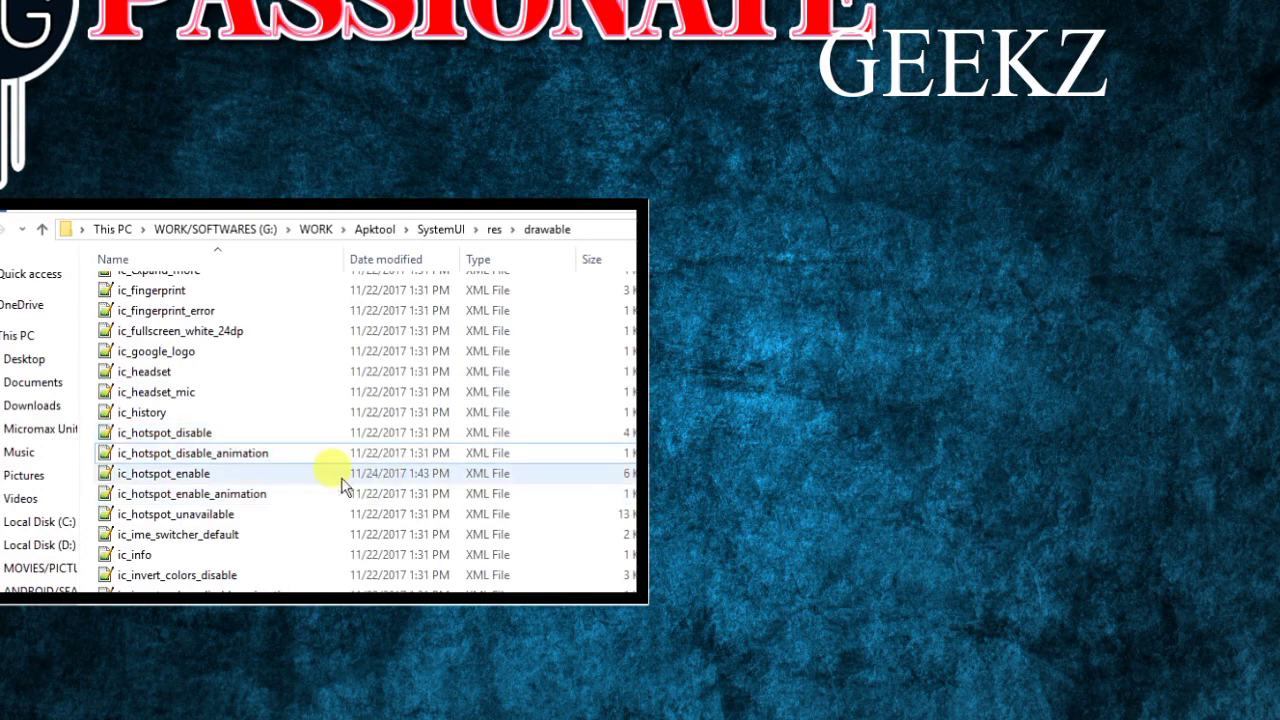
double_click(240, 471)
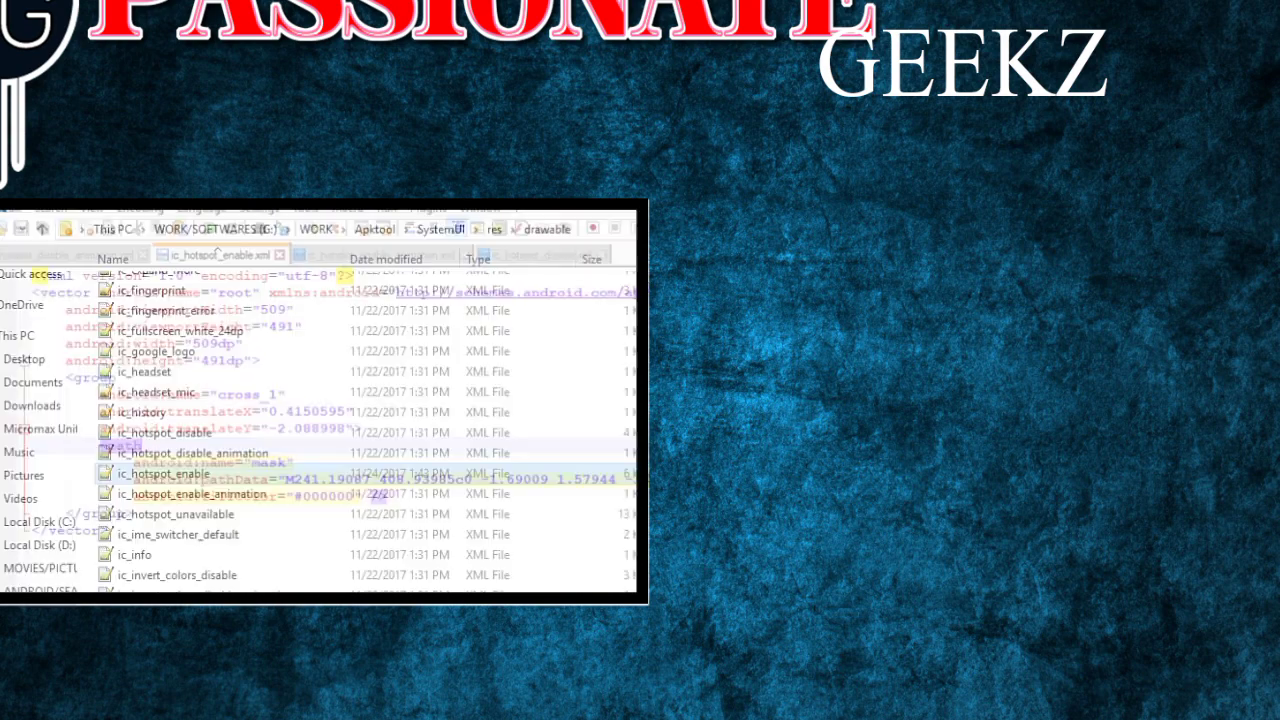
double_click(45, 230)
click(45, 230)
click(350, 588)
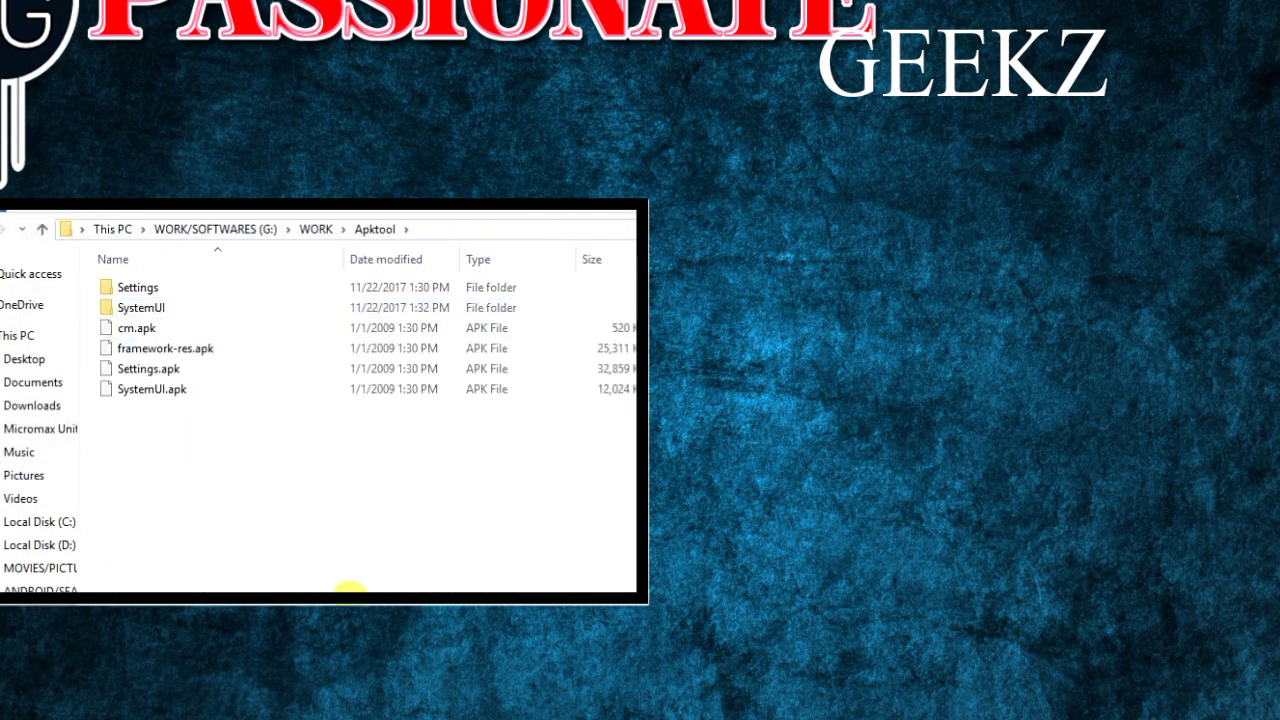
right_click(350, 590)
click(100, 482)
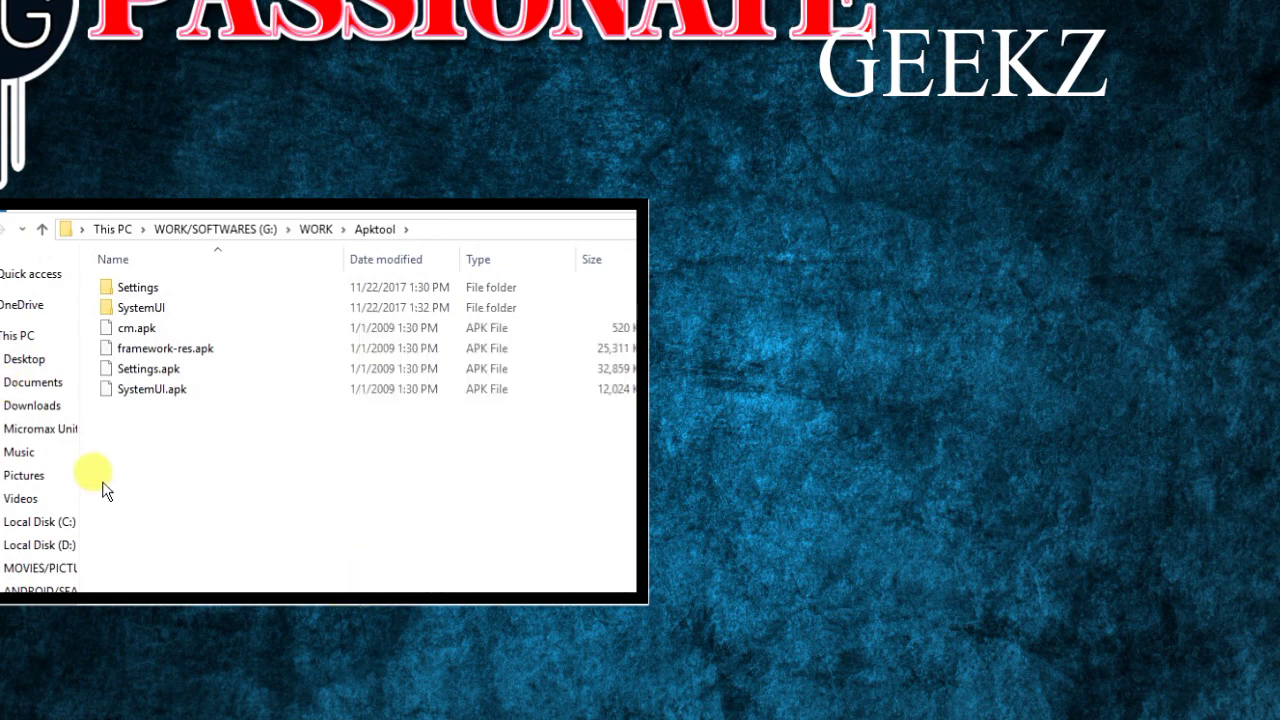
right_click(221, 477)
- Run ./apktool b SystemUI in PowerShell at G:\WORK\Apktool to start the rebuild
key(Escape)
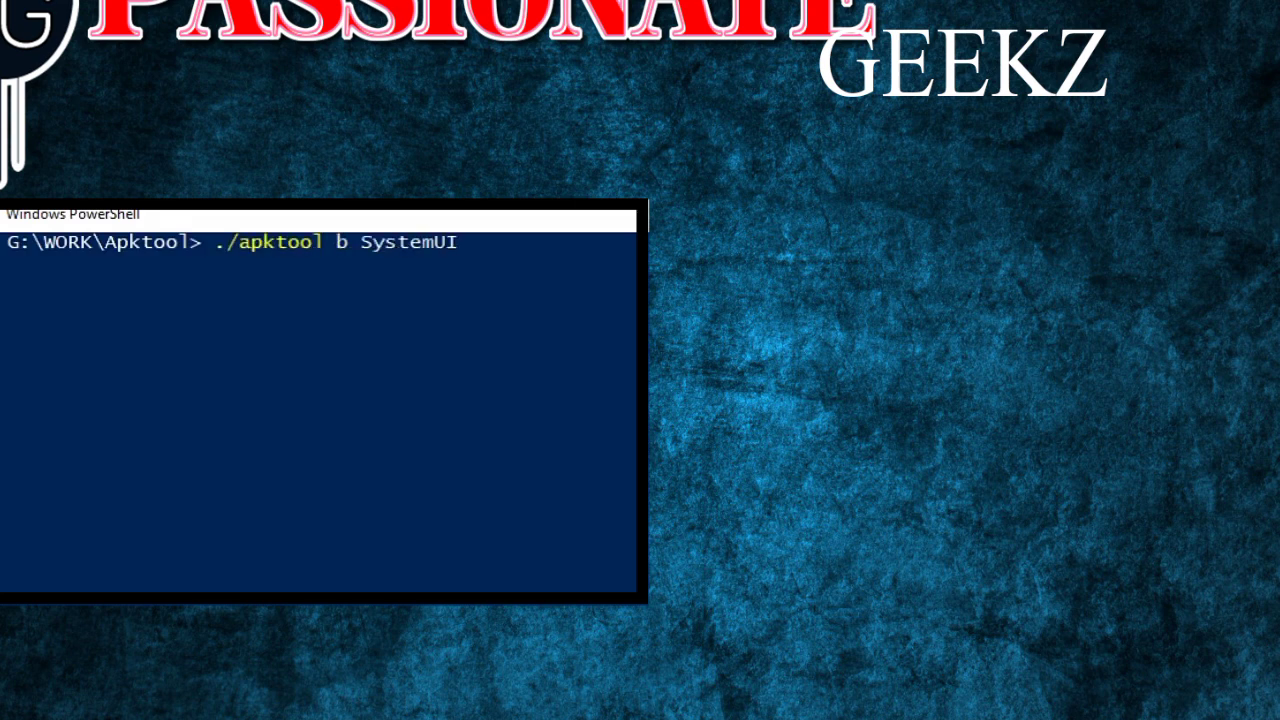
key(Return)
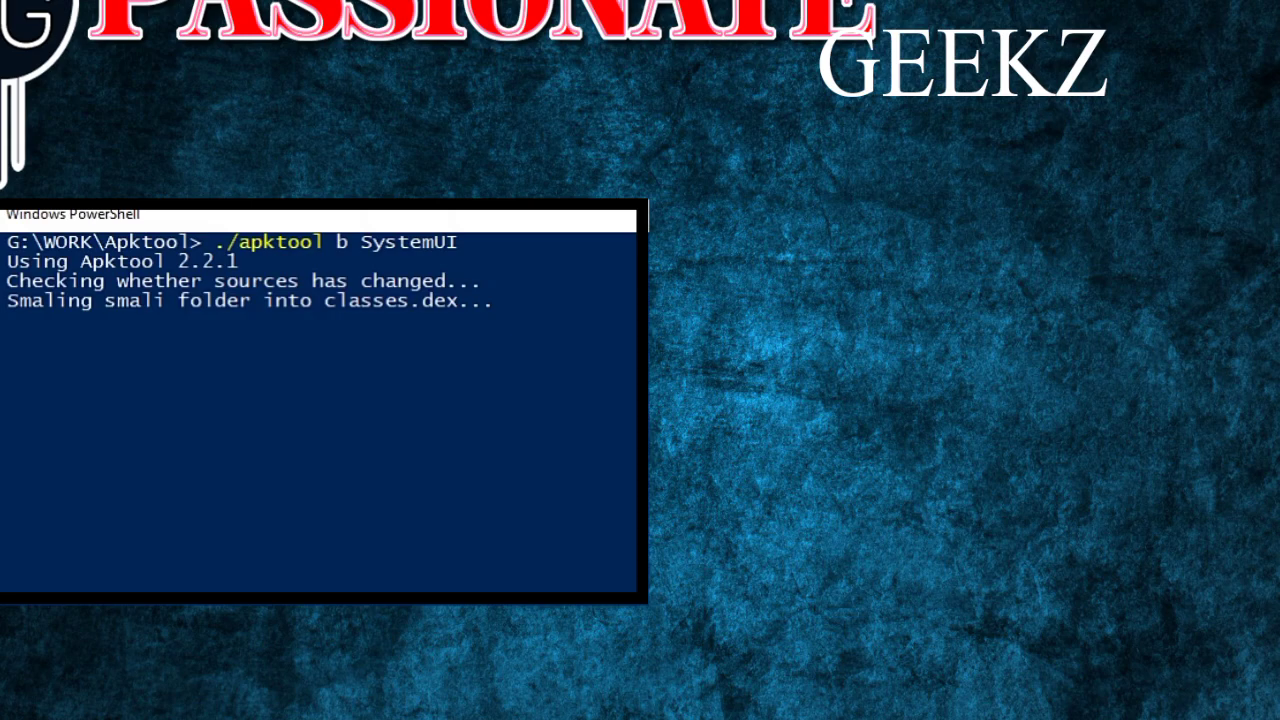